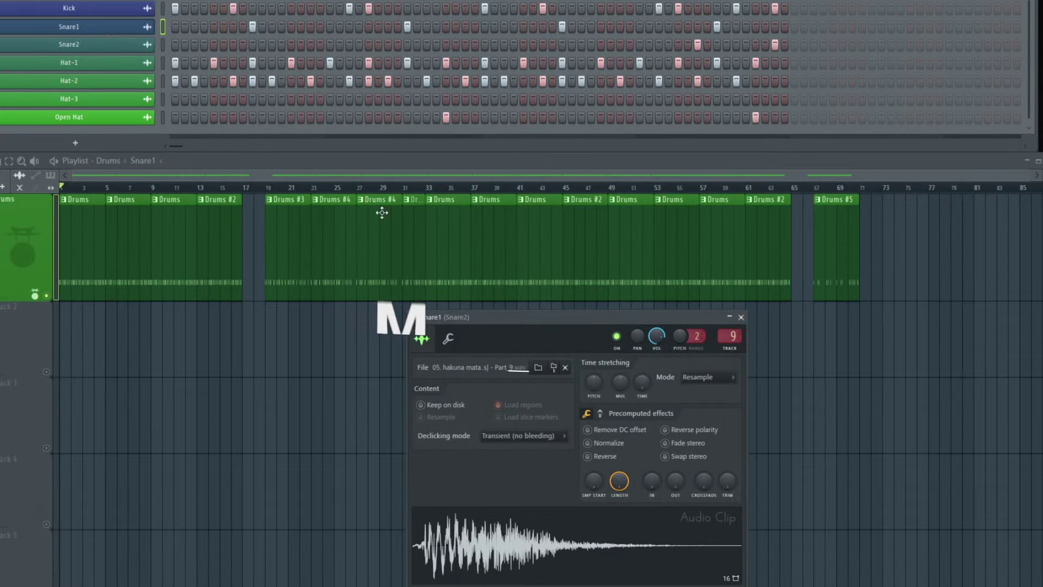
Step: Inspect the sample settings of the hi-hat channels and the Open Hat channel
click(109, 61)
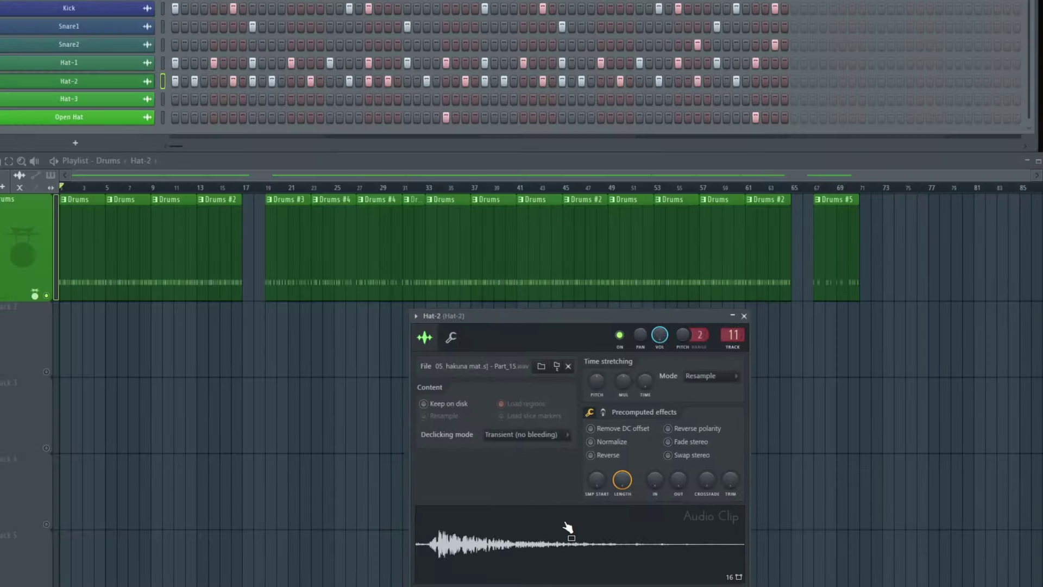
click(90, 97)
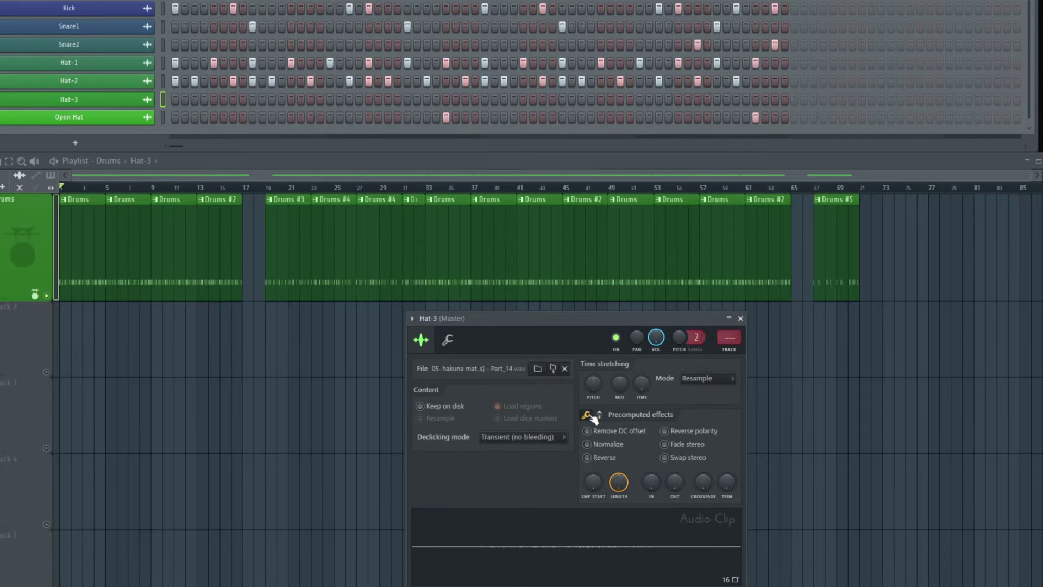
click(105, 118)
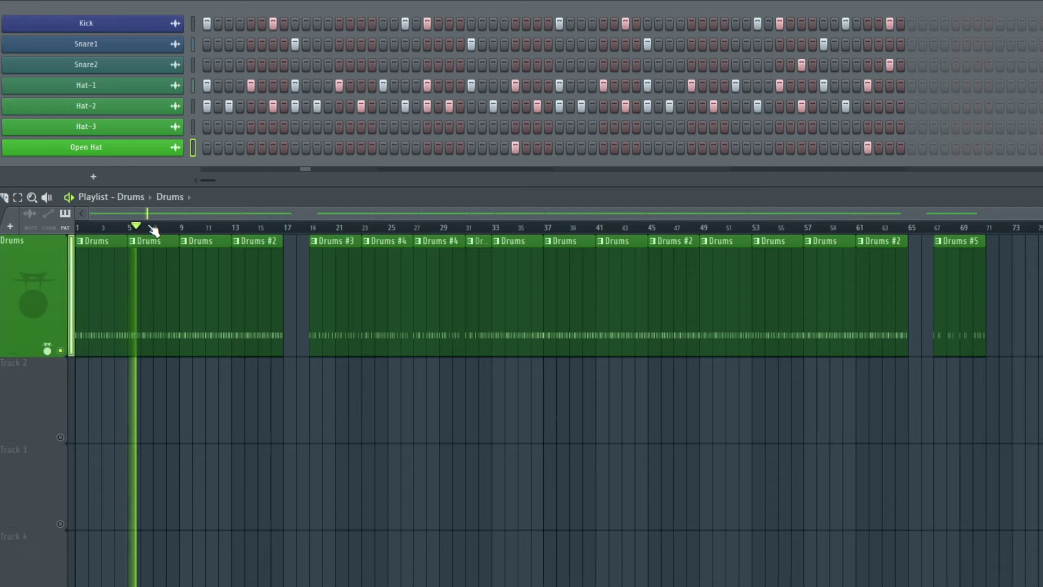
Step: Examine the Drums, Drums #3 and Drums #4 patterns along the playlist during playback
scroll(154, 231, up, 6)
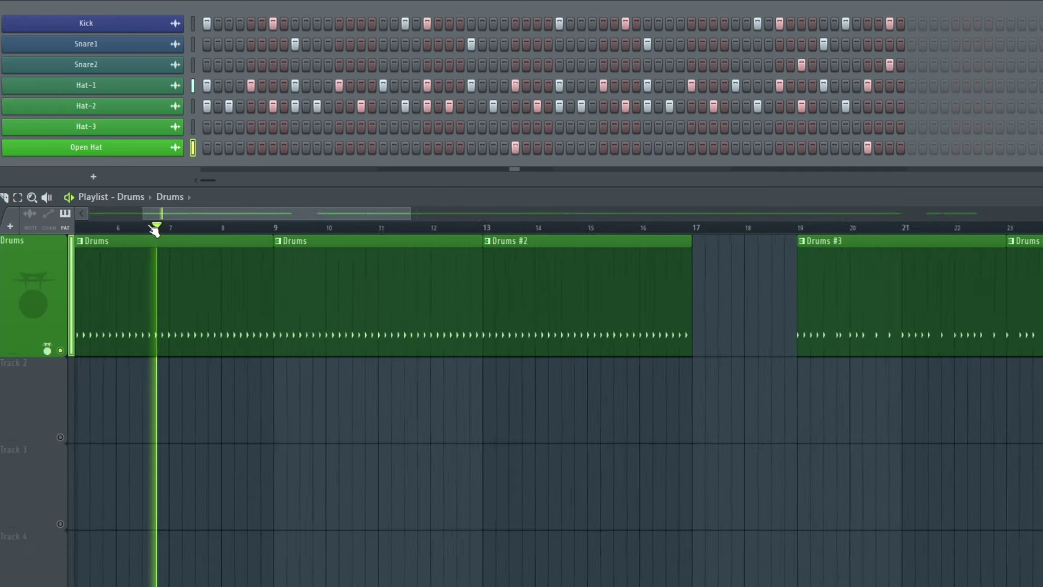
scroll(154, 231, up, 4)
drag(183, 209, 251, 219)
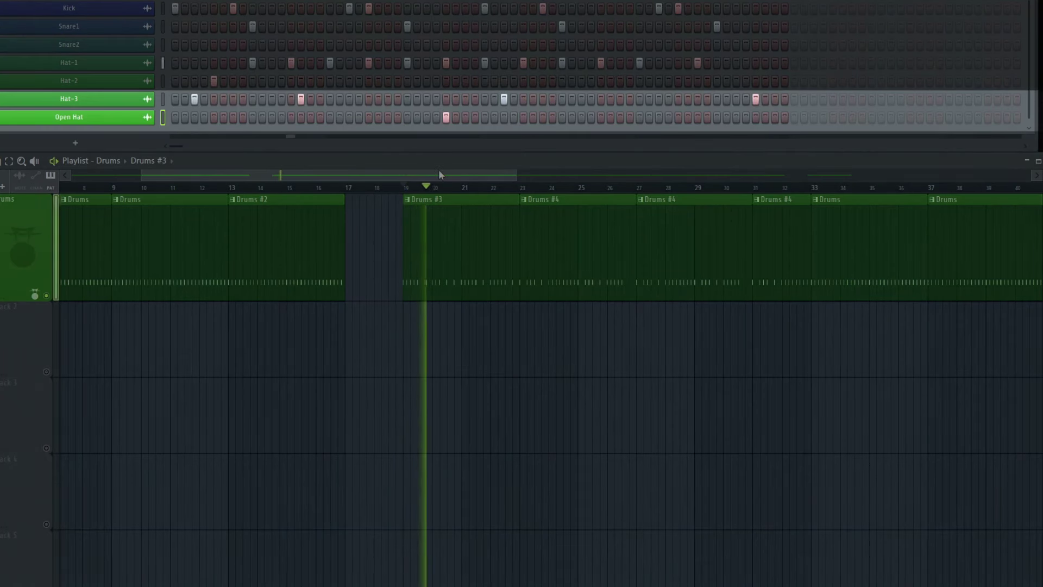
drag(440, 174, 549, 193)
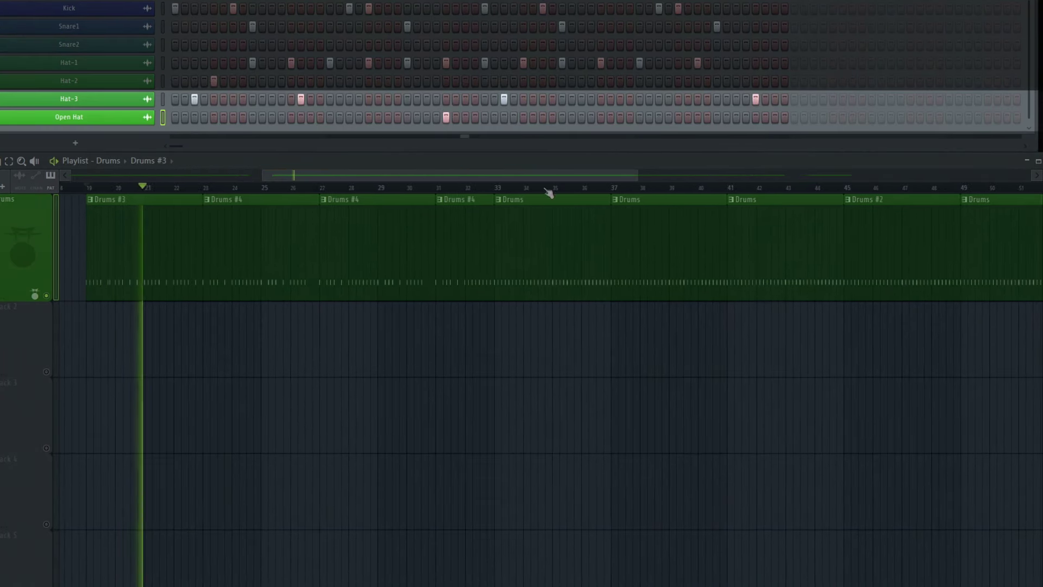
scroll(201, 190, up, 2)
drag(312, 179, 310, 177)
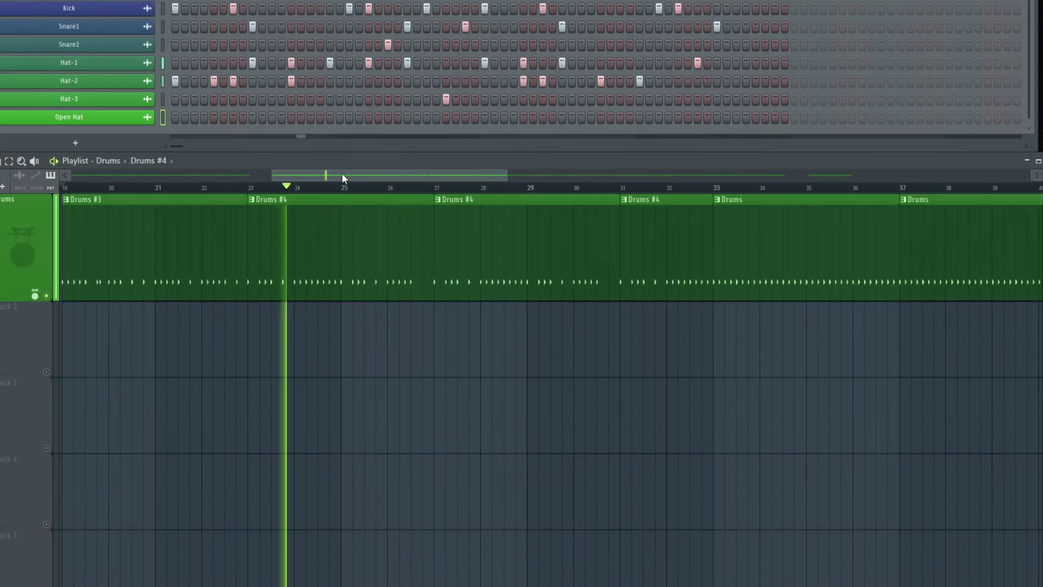
drag(341, 172, 449, 181)
scroll(361, 188, down, 2)
scroll(377, 192, down, 2)
scroll(453, 194, down, 1)
scroll(453, 197, down, 1)
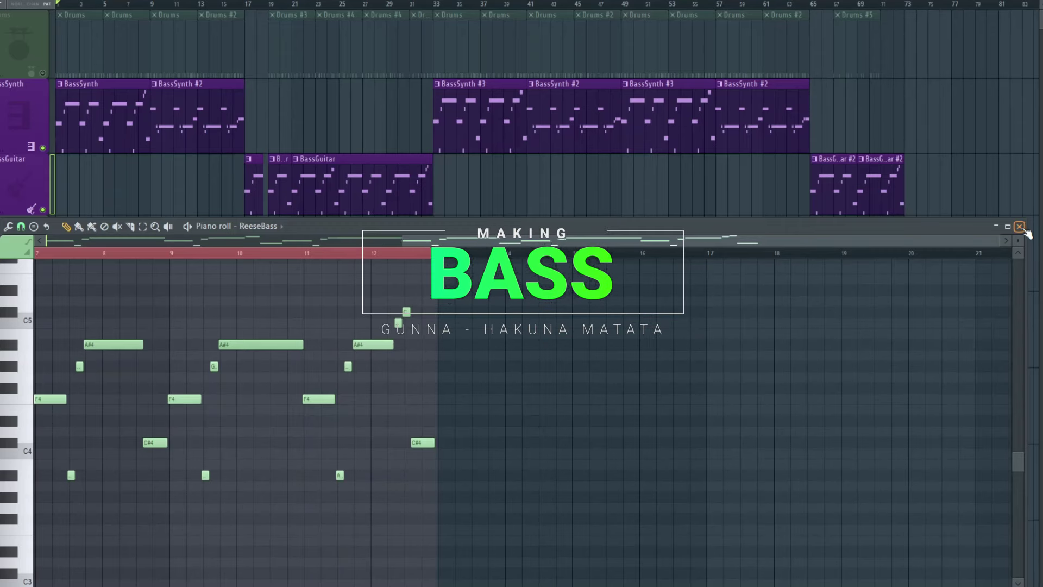
Step: Open the first BassSynth clip's notes in the piano roll and play them back
click(1020, 227)
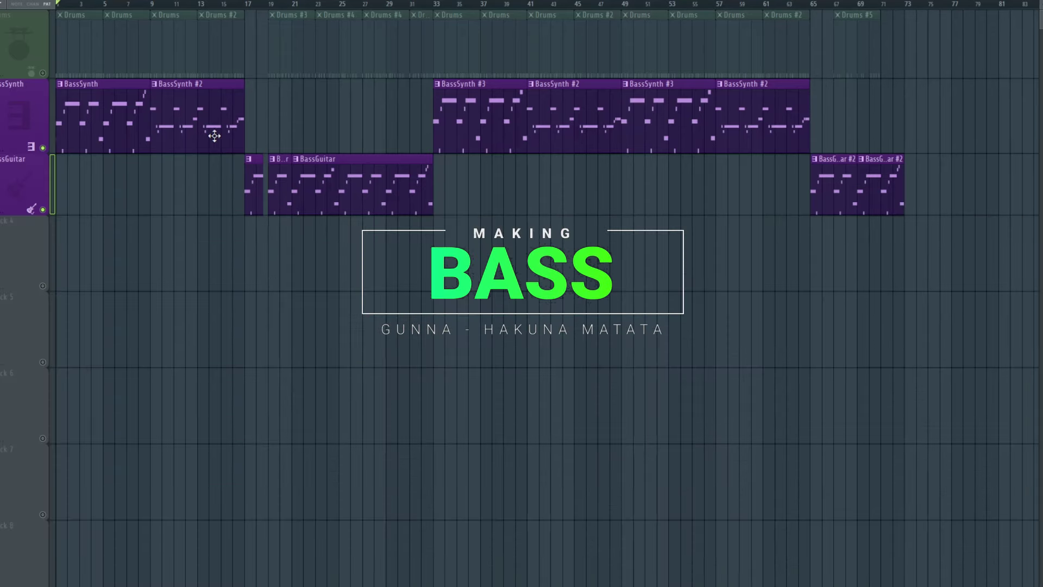
double_click(72, 115)
drag(393, 240, 338, 240)
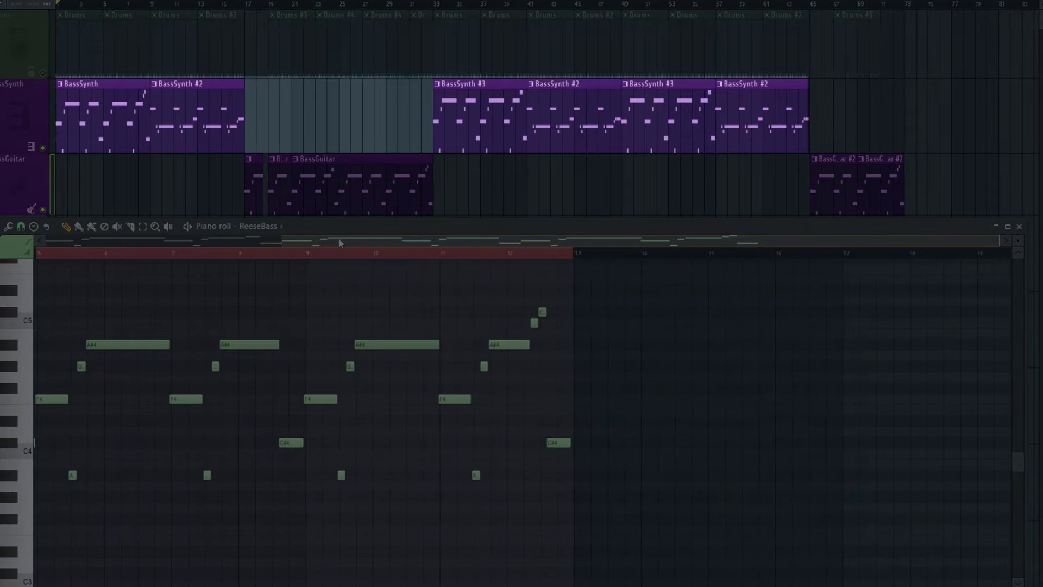
key(space)
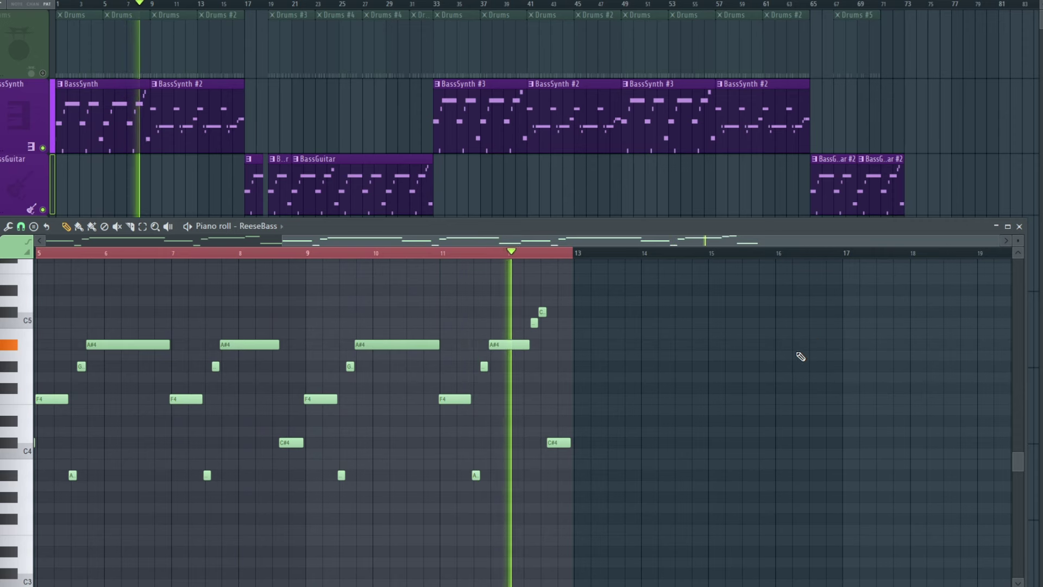
key(space)
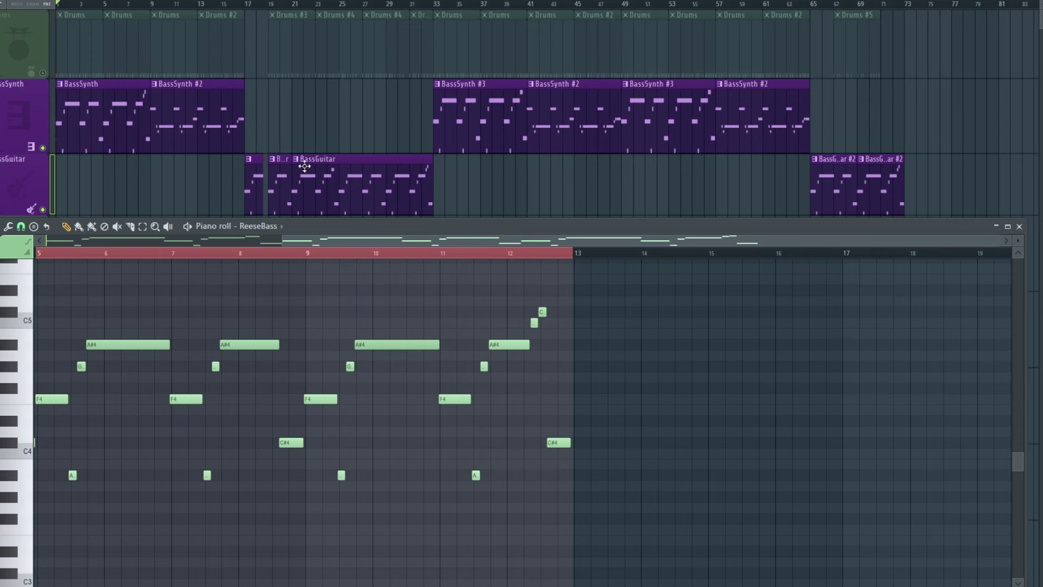
Step: Open the first BassSynth #2 clip's notes in the piano roll and play the bass line from the song start
double_click(175, 106)
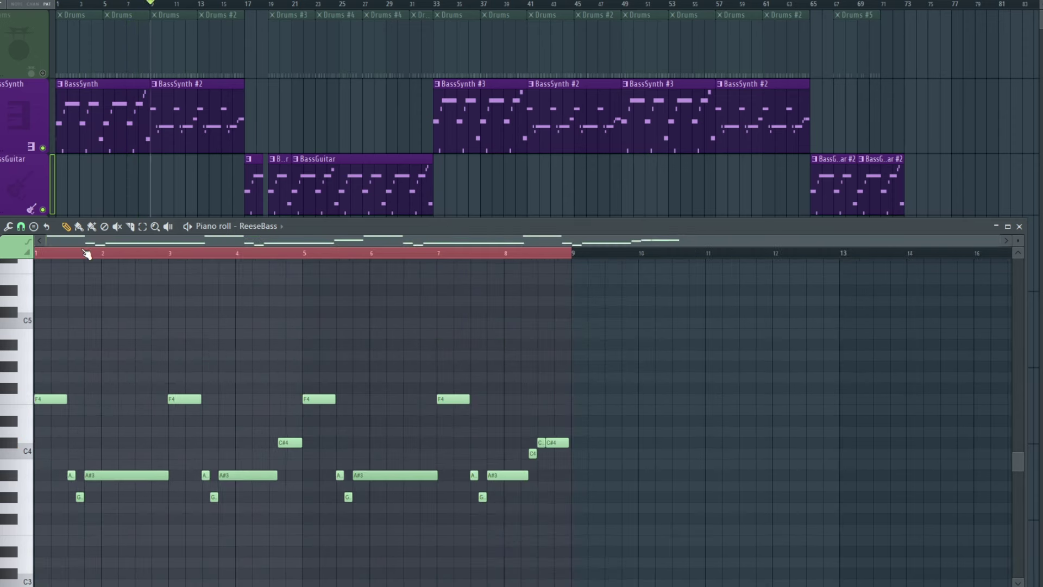
key(space)
click(67, 4)
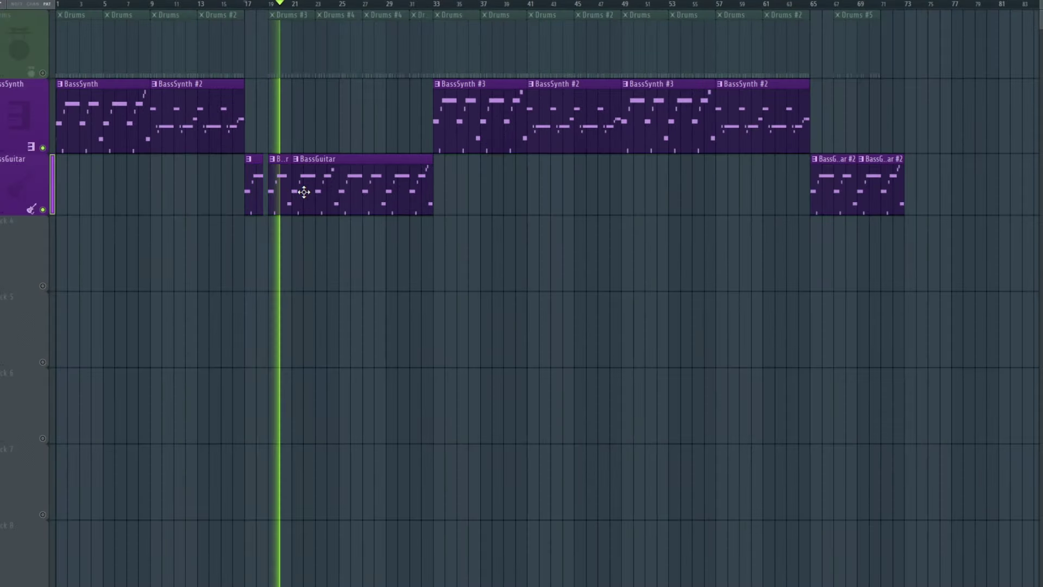
Step: Review the long BassGuitar clip's notes in the piano roll during playback, and close the piano roll
double_click(304, 192)
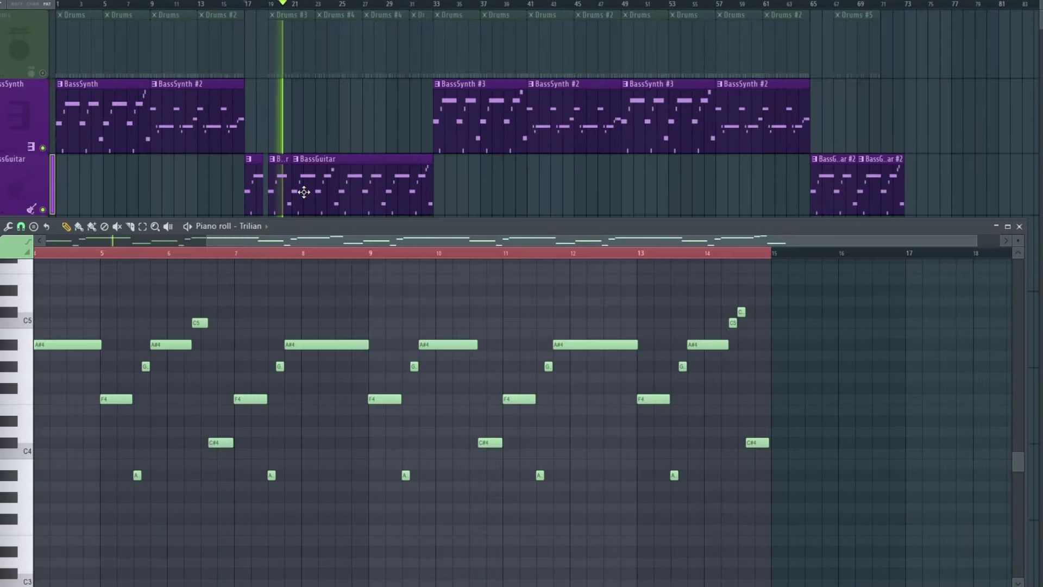
drag(296, 239, 226, 274)
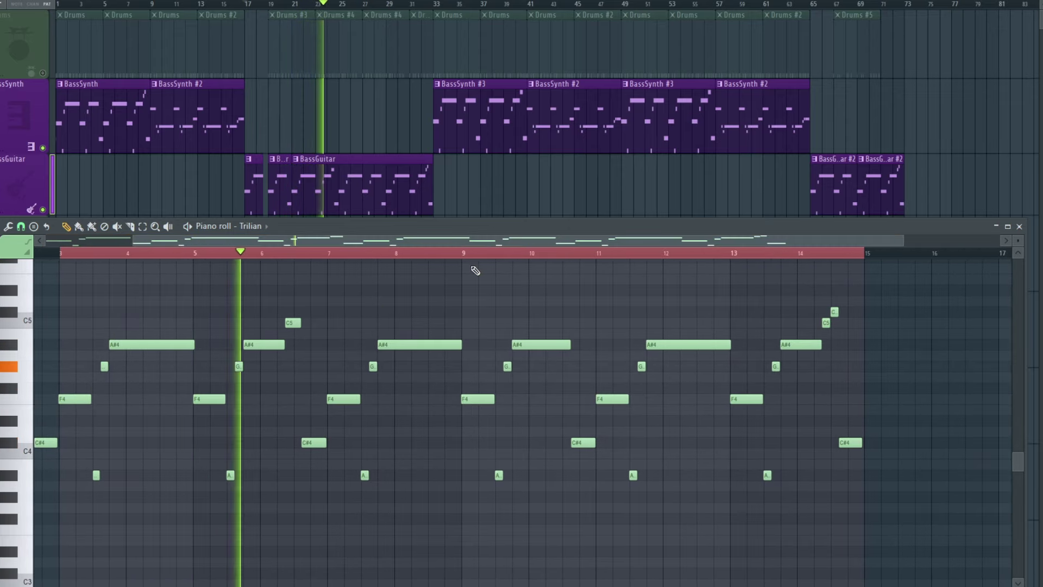
key(space)
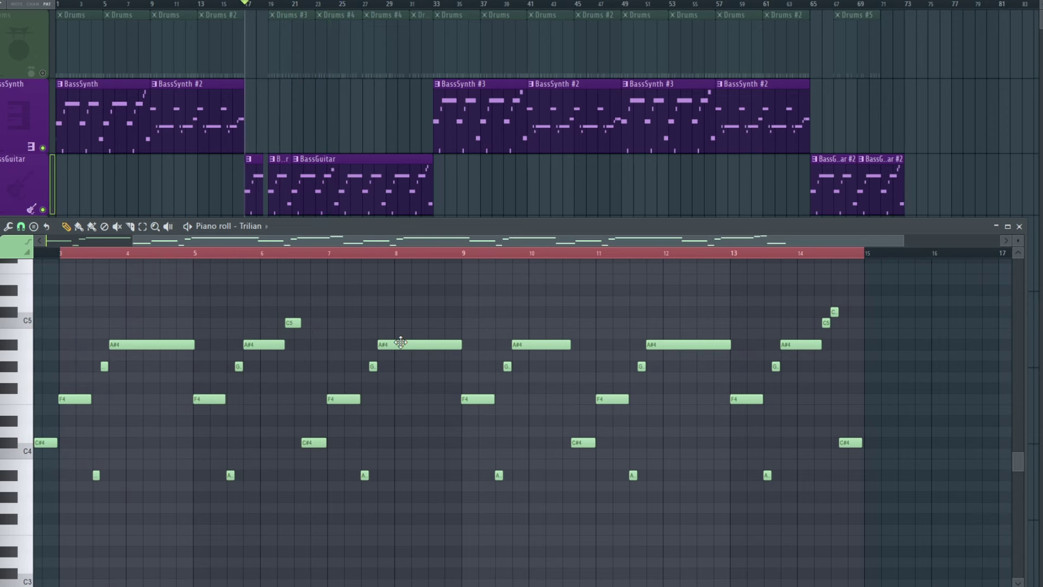
click(1019, 227)
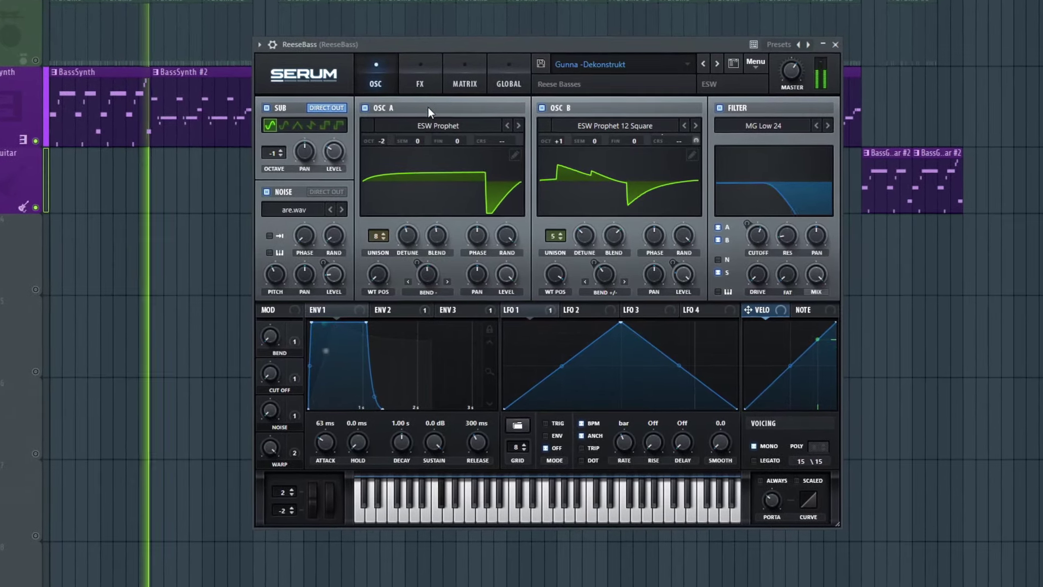
Step: Review the ReeseBass effects in Serum and the Lo-fi presets of its Saturn 2, and close Saturn 2
click(431, 80)
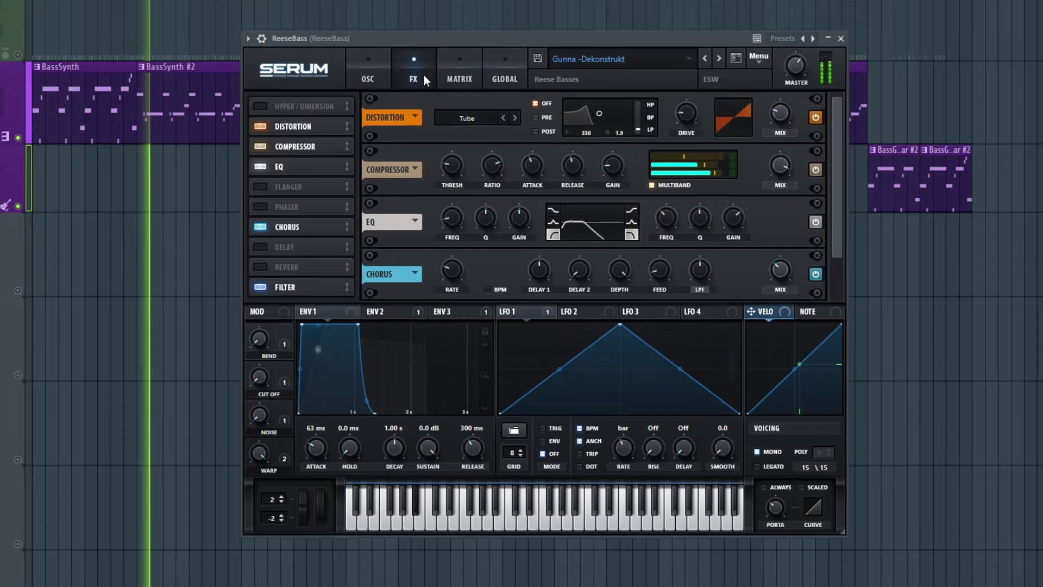
drag(843, 128, 851, 165)
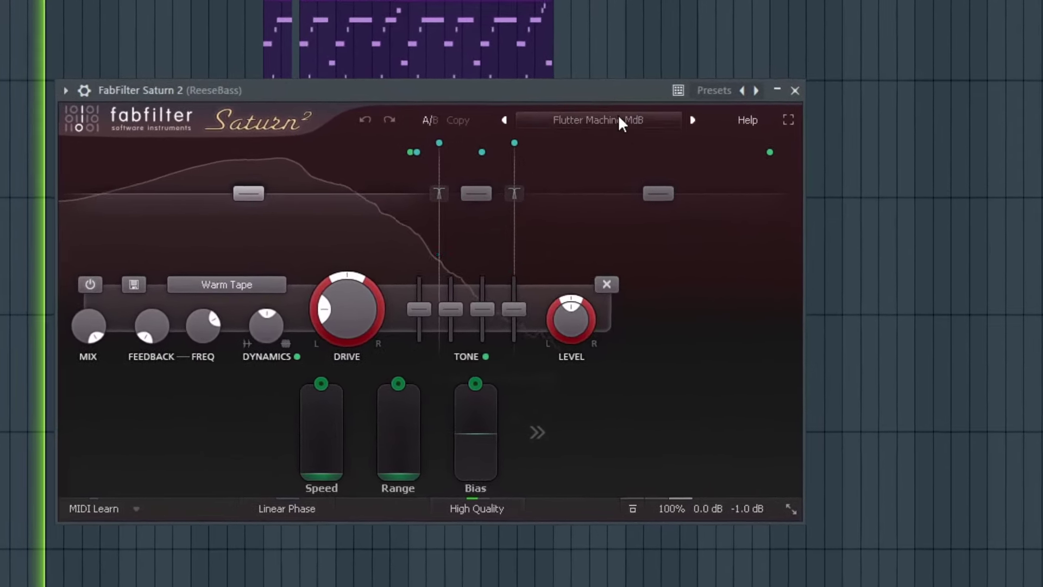
click(603, 132)
mouse_move(600, 220)
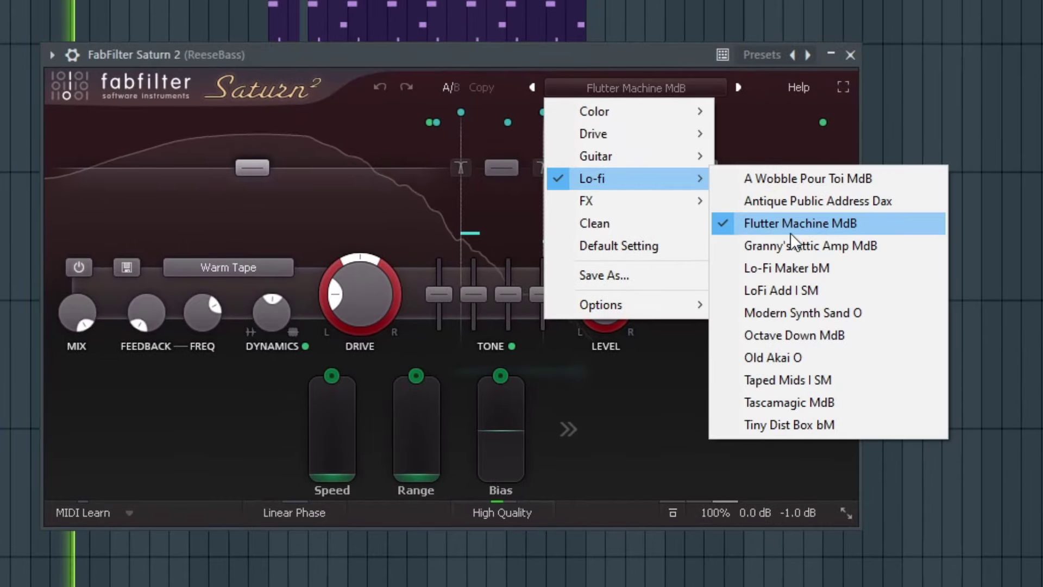
click(498, 57)
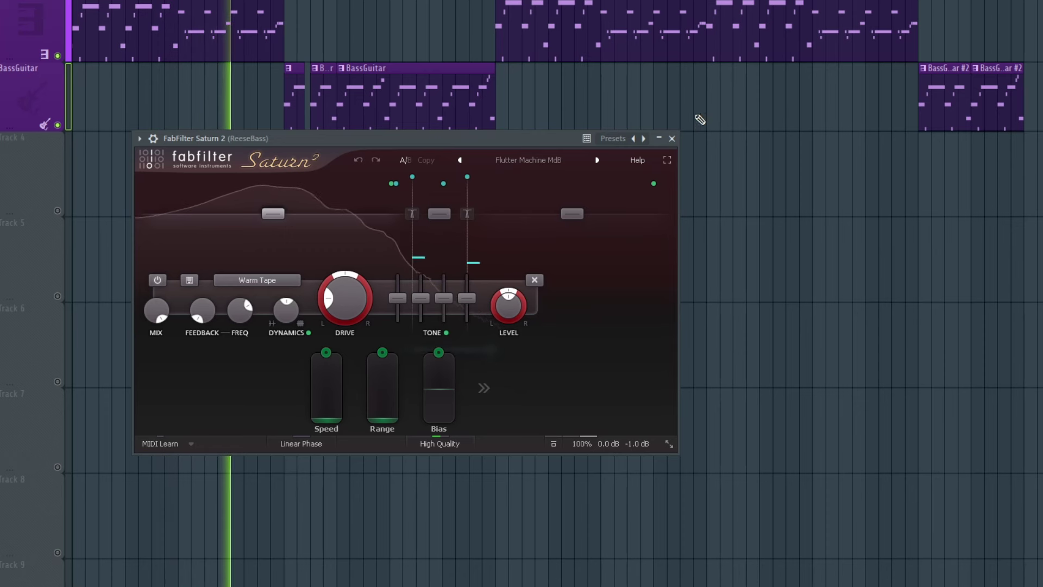
click(672, 138)
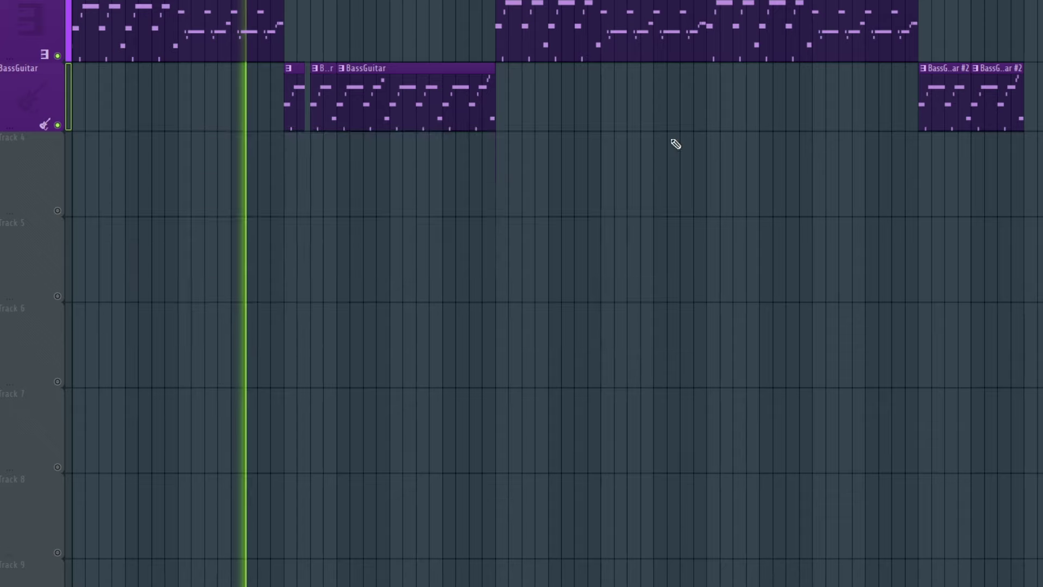
Step: Open the long BassGuitar clip and inspect the controls of its Trilian instrument
scroll(289, 294, up, 3)
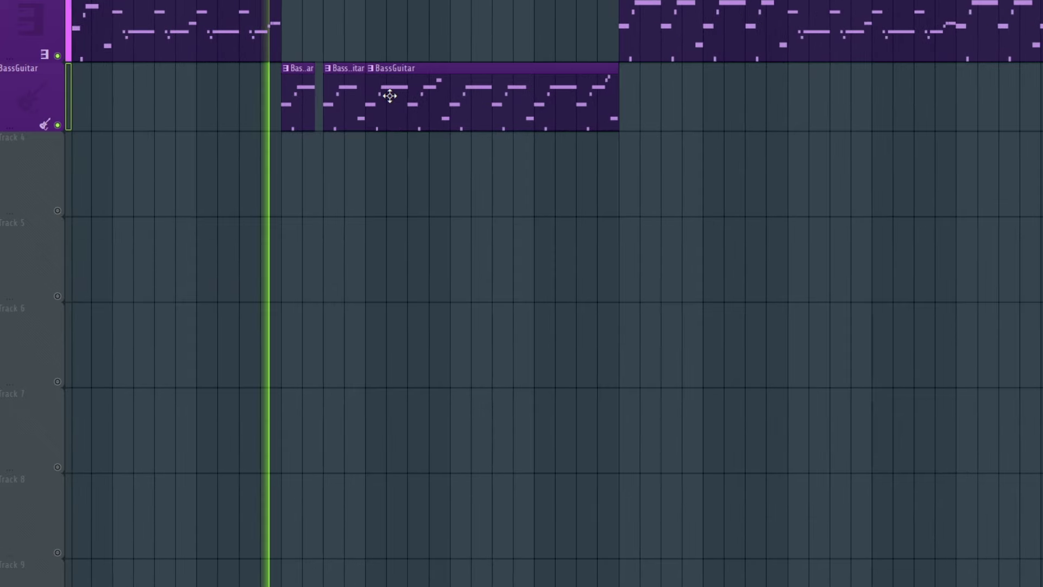
double_click(390, 96)
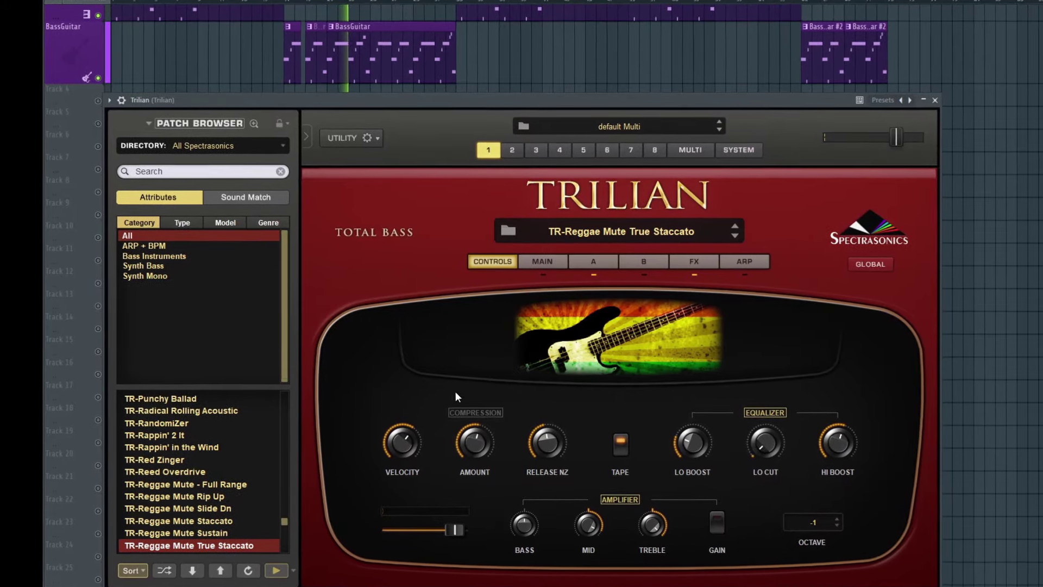
mouse_move(601, 537)
mouse_down()
mouse_move(591, 531)
mouse_move(597, 543)
mouse_up()
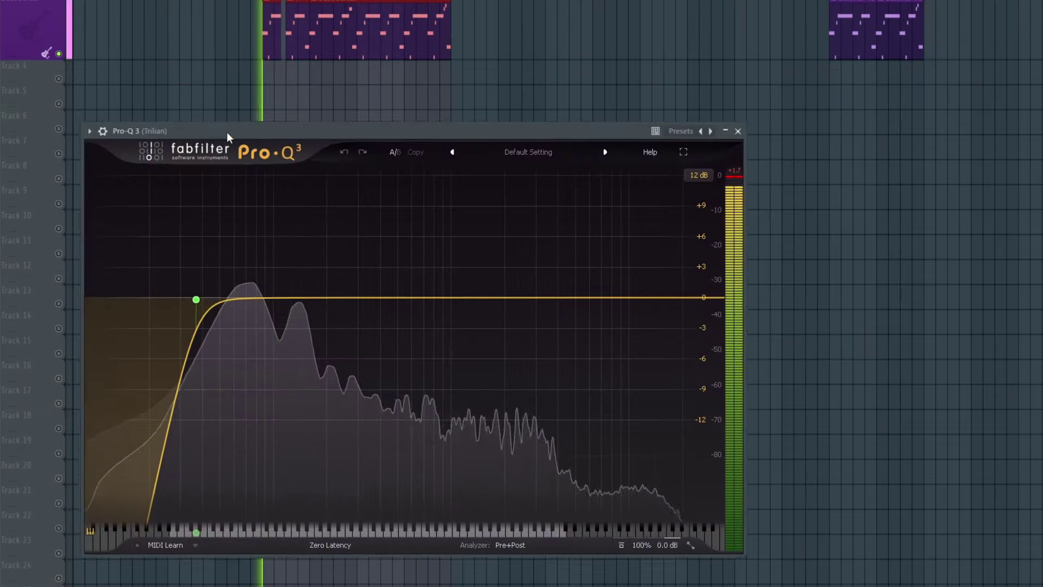
Step: Inspect the Pro-Q 3 low cut and the soothe2 settings on the Trilian bass, and close both plugins
drag(226, 133, 230, 75)
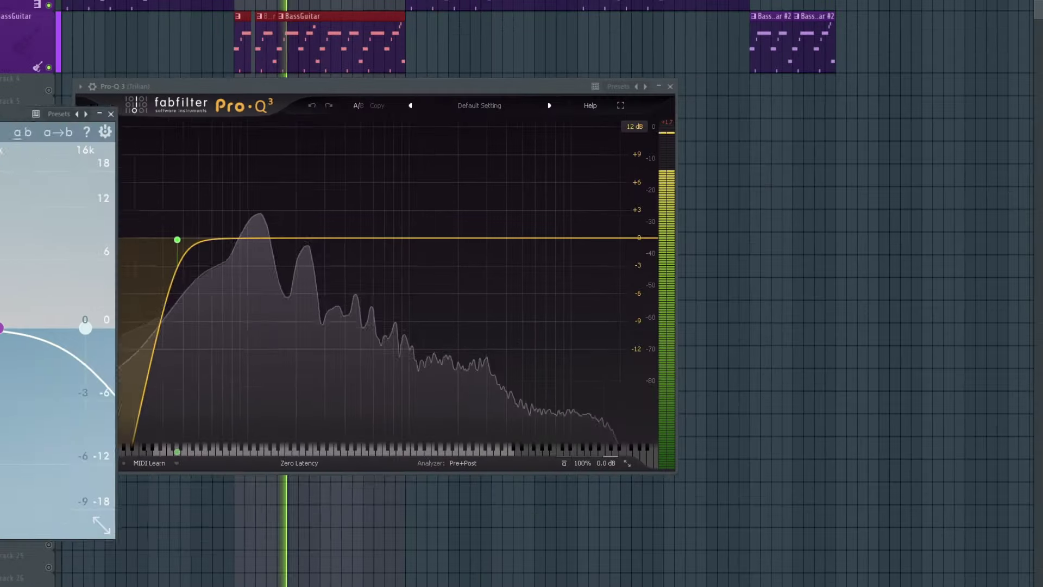
drag(0, 111, 477, 60)
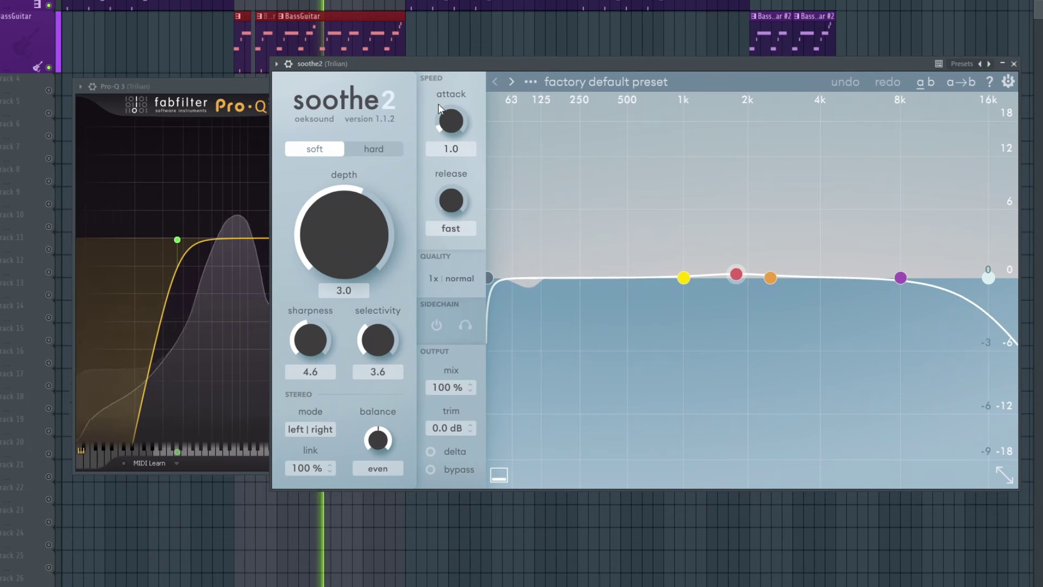
click(1015, 64)
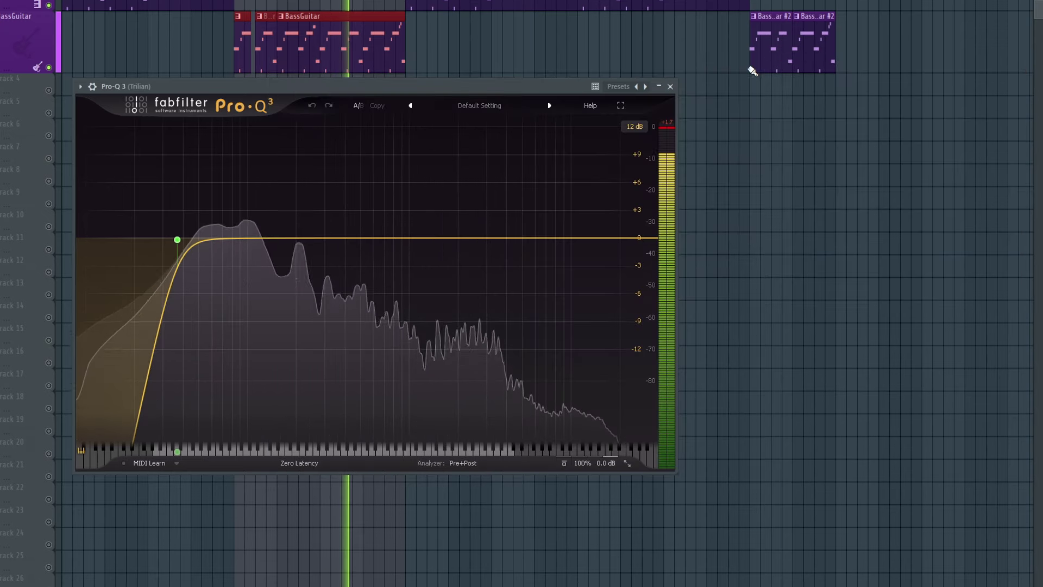
click(672, 88)
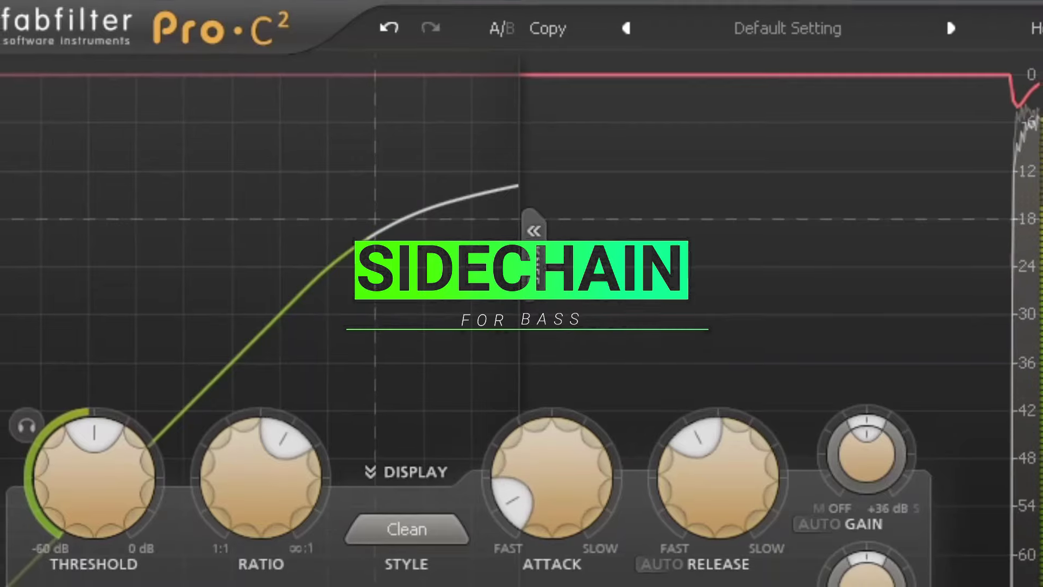
Step: Set the ReeseBass sidechain compressor's threshold to -33.82 dB and raise its ratio close to the maximum
drag(101, 500, 137, 582)
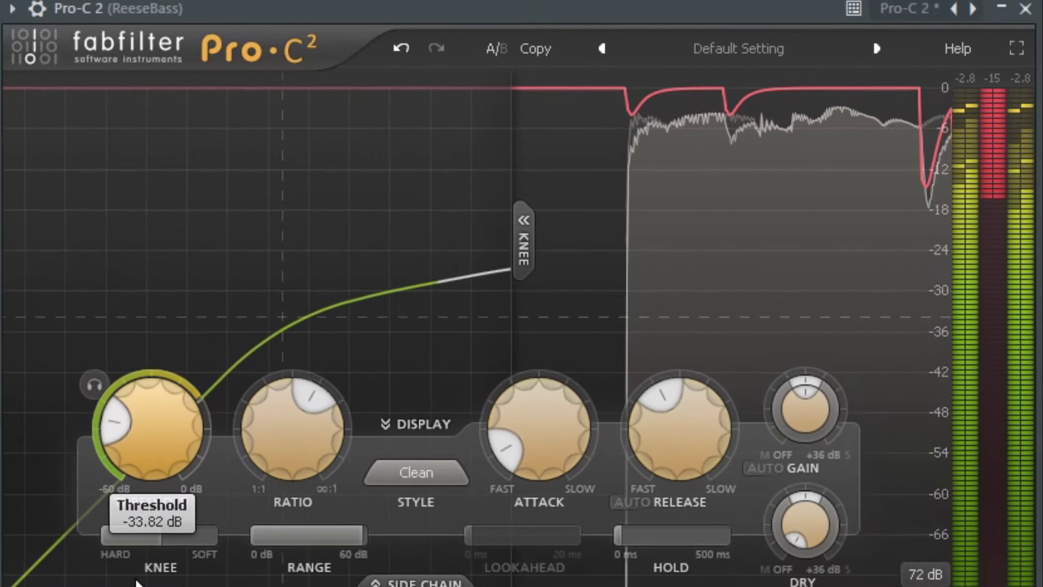
drag(300, 466, 363, 253)
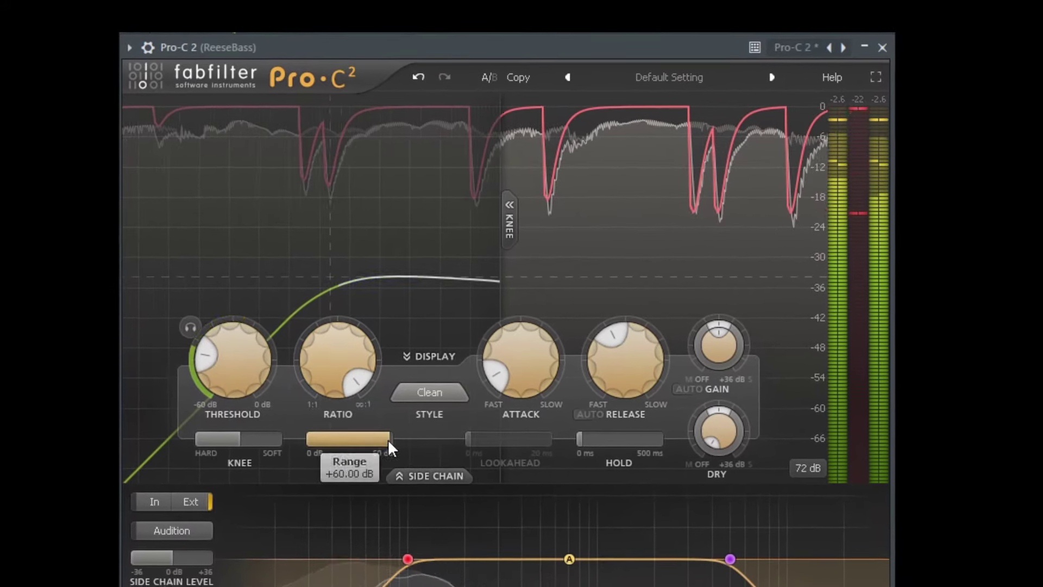
drag(601, 328, 592, 361)
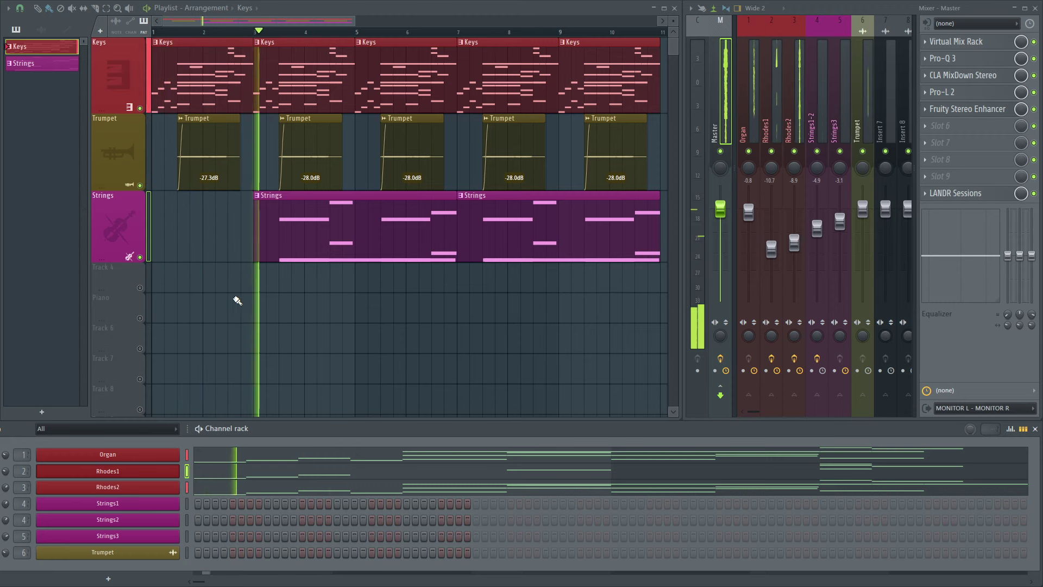
Step: Select the Strings pattern and extend the channel rack downward to fit all channels through Trumpet
click(435, 243)
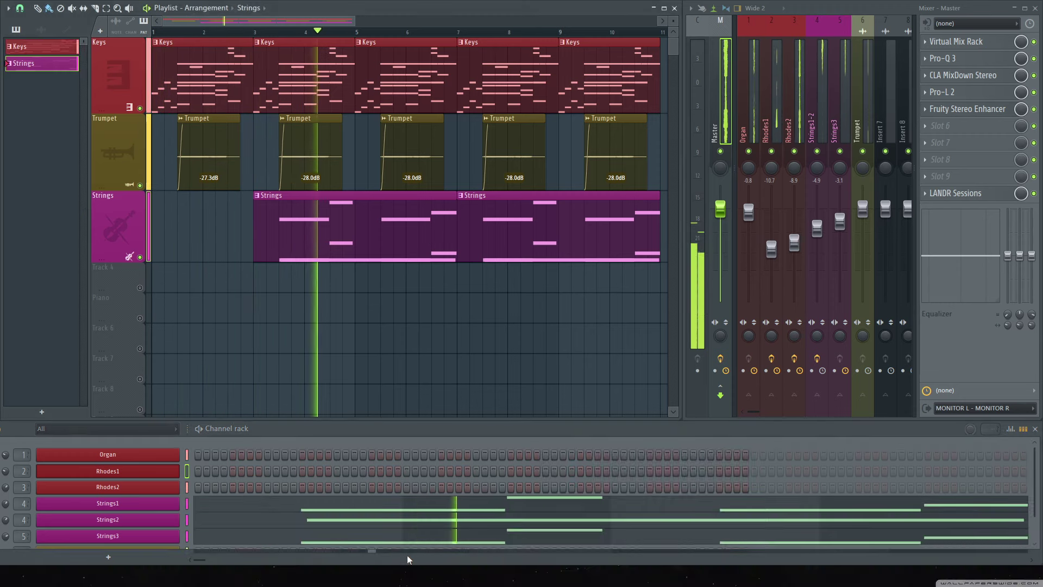
drag(415, 565, 415, 586)
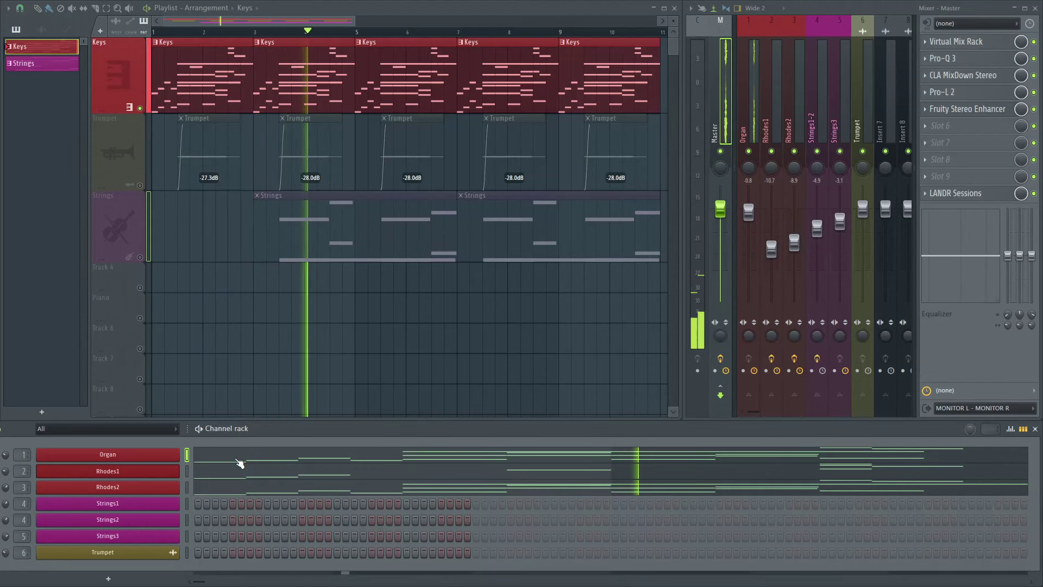
Step: Inspect the Organ notes with their Mellotron V instrument and the Rhodes1 notes with their Keyscape instrument
click(239, 463)
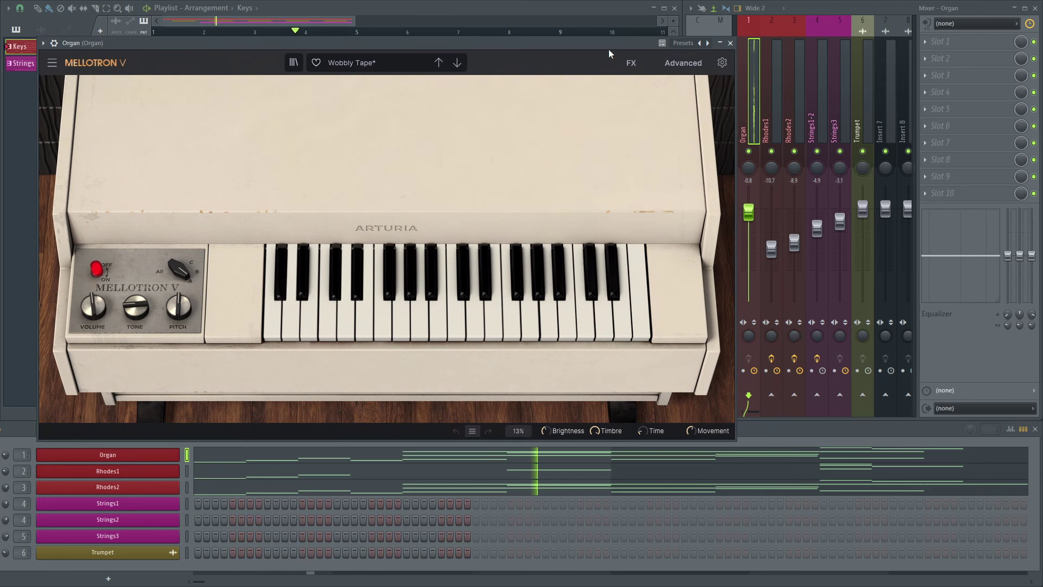
drag(605, 45, 606, 85)
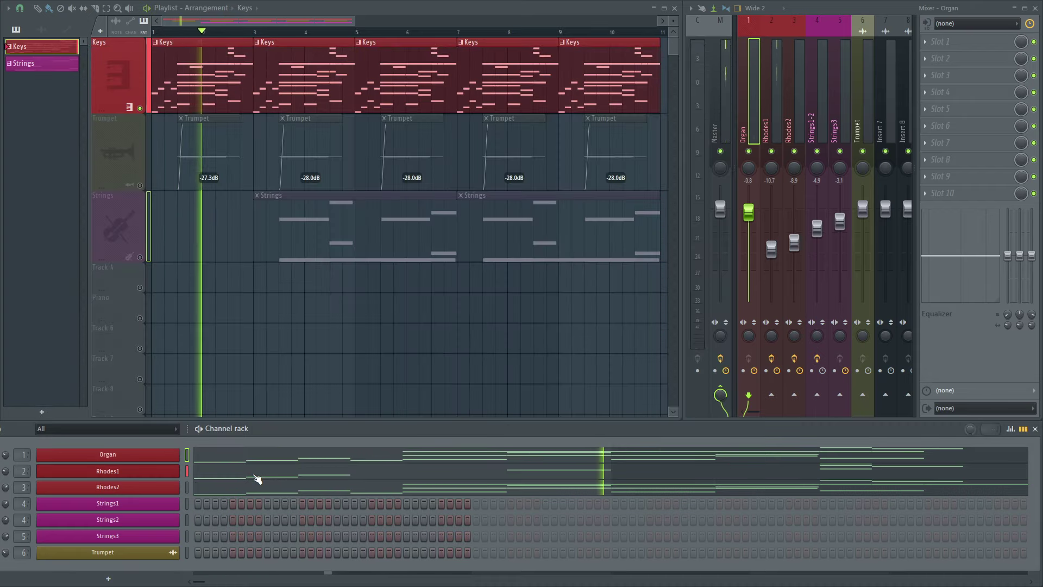
click(257, 477)
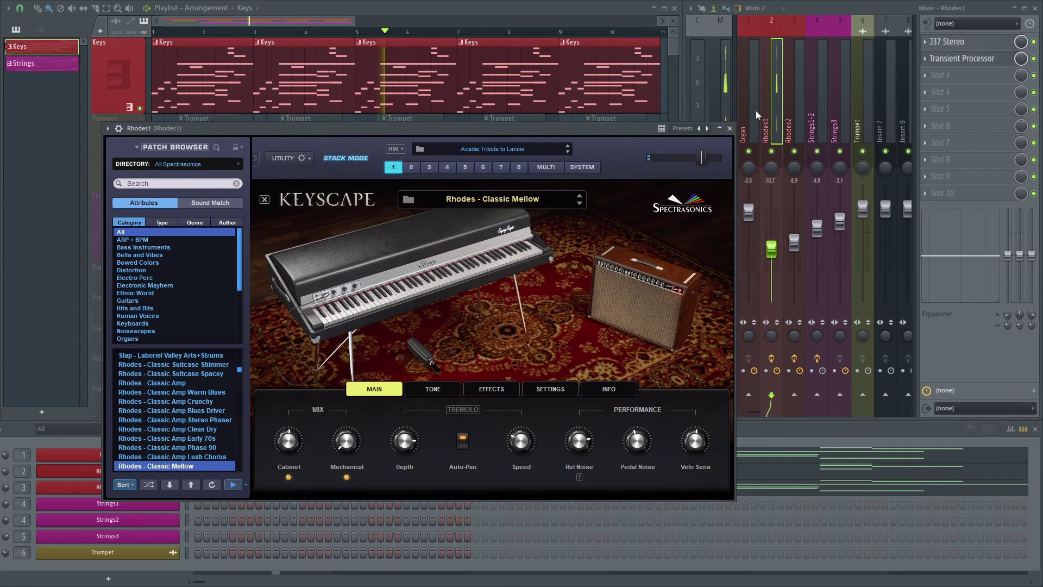
click(759, 112)
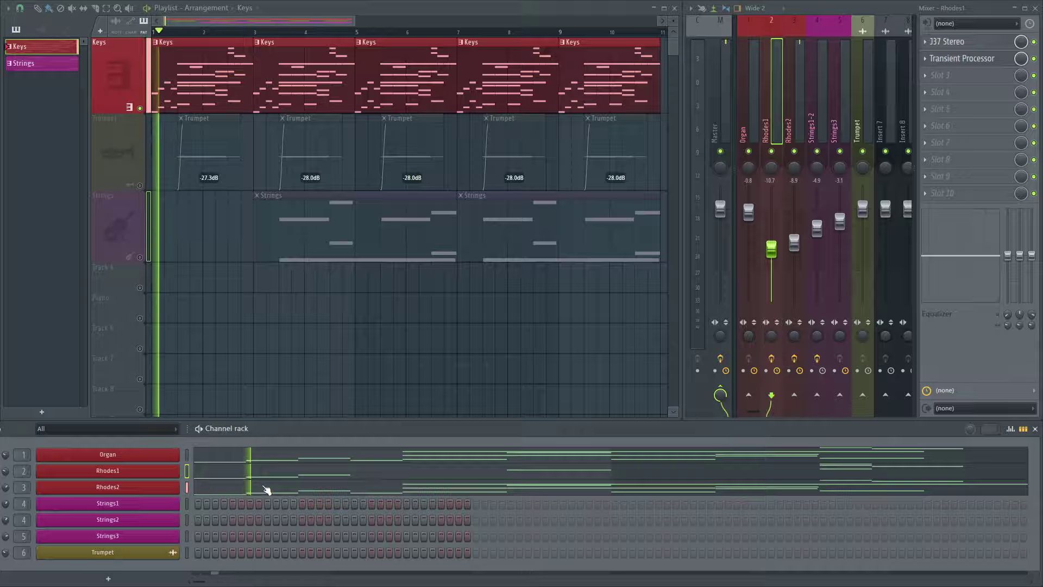
Step: Inspect the Rhodes2 notes, the Wurli V instrument and the Pro-Q 3 cuts on the Rhodes2 mixer track
click(265, 487)
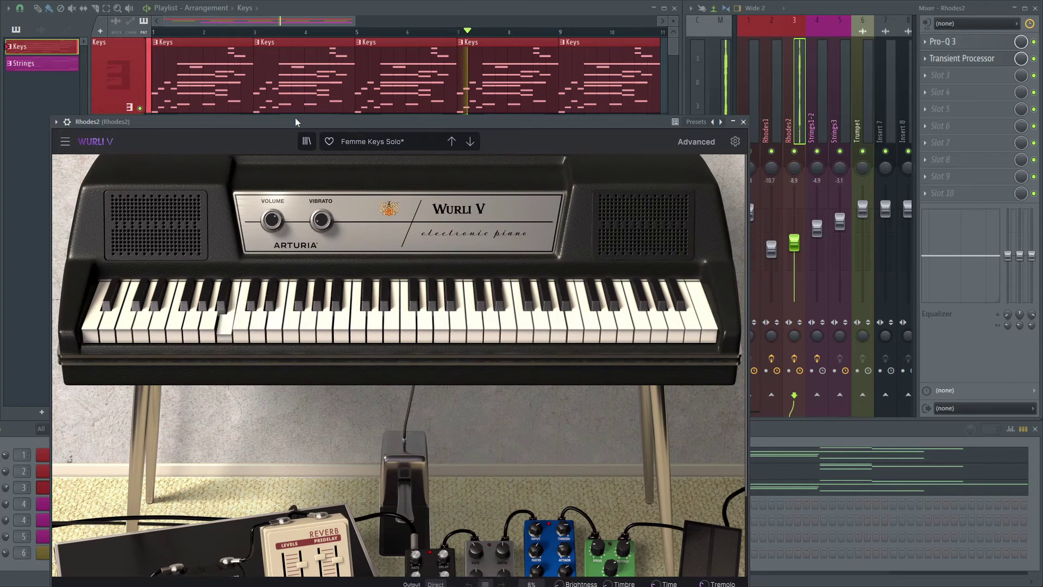
drag(295, 118, 285, 117)
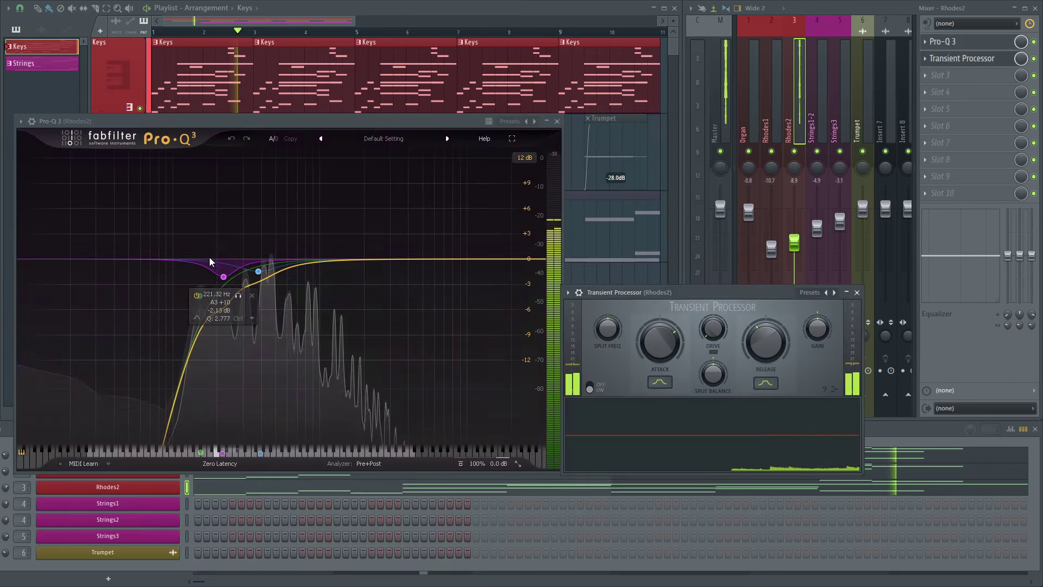
click(214, 255)
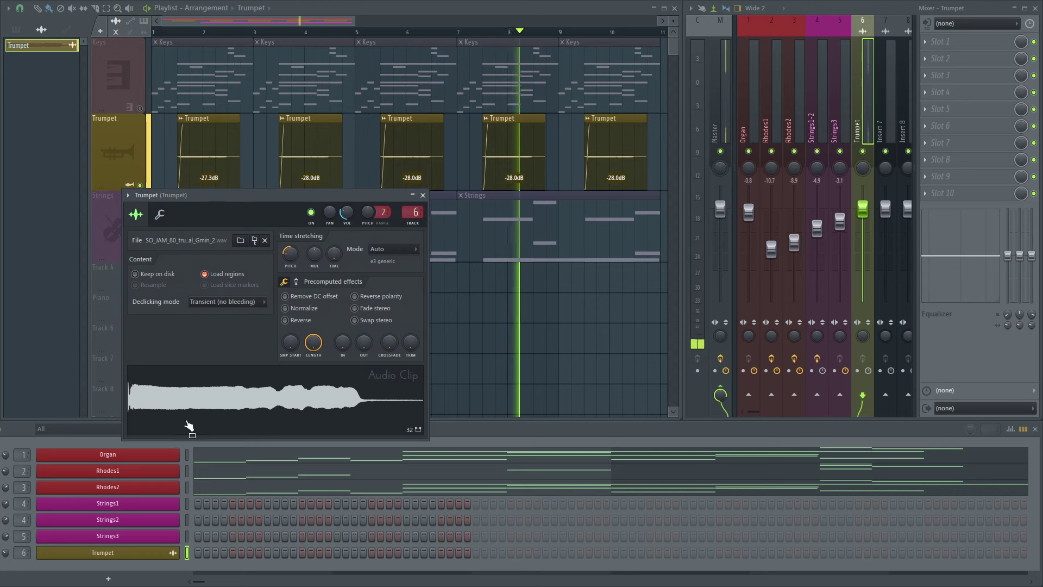
Step: Close the Trumpet audio clip settings and inspect the Strings2 notes in the piano roll
click(426, 198)
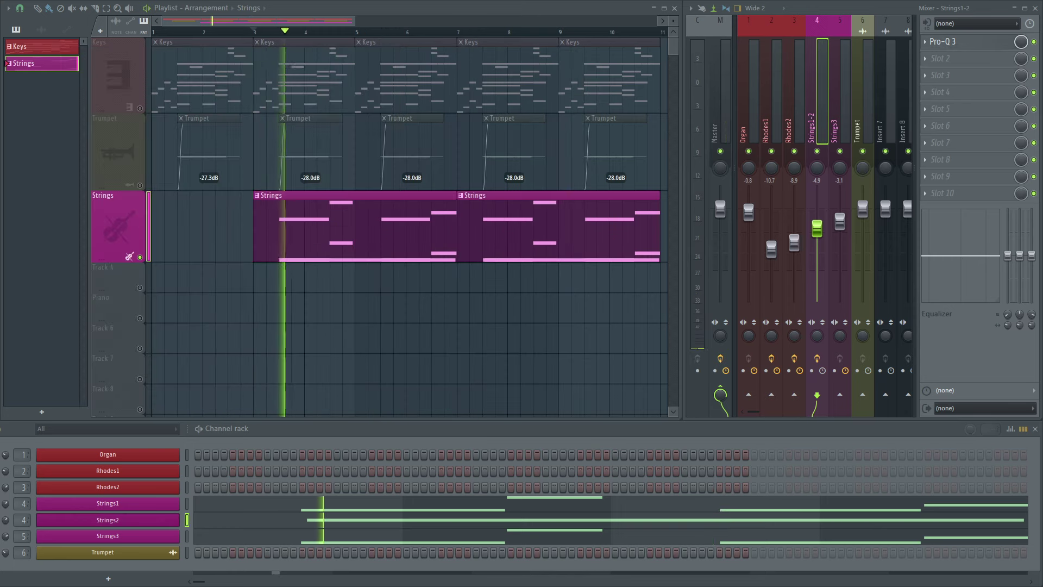
click(358, 526)
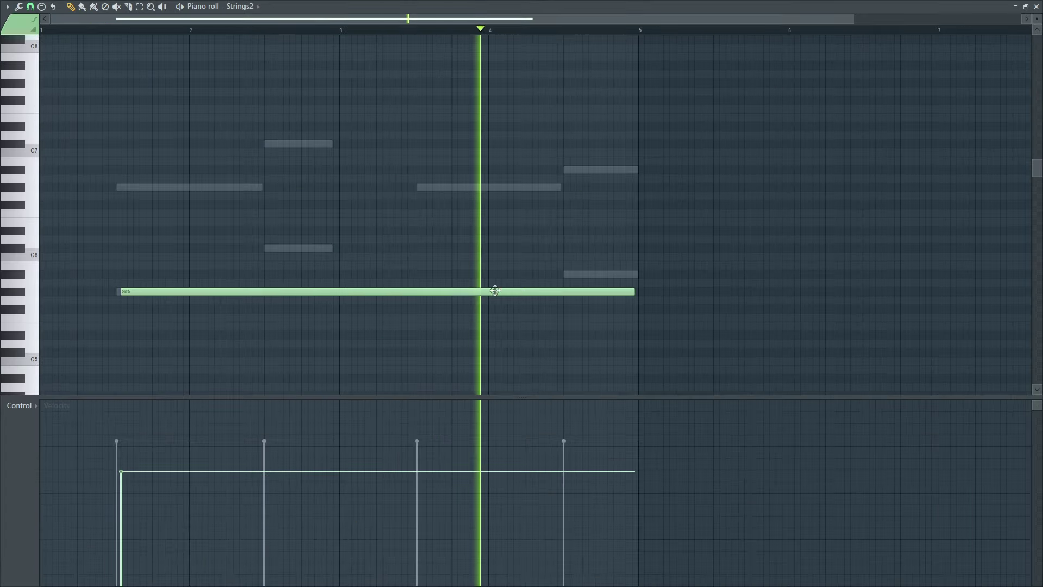
click(1036, 7)
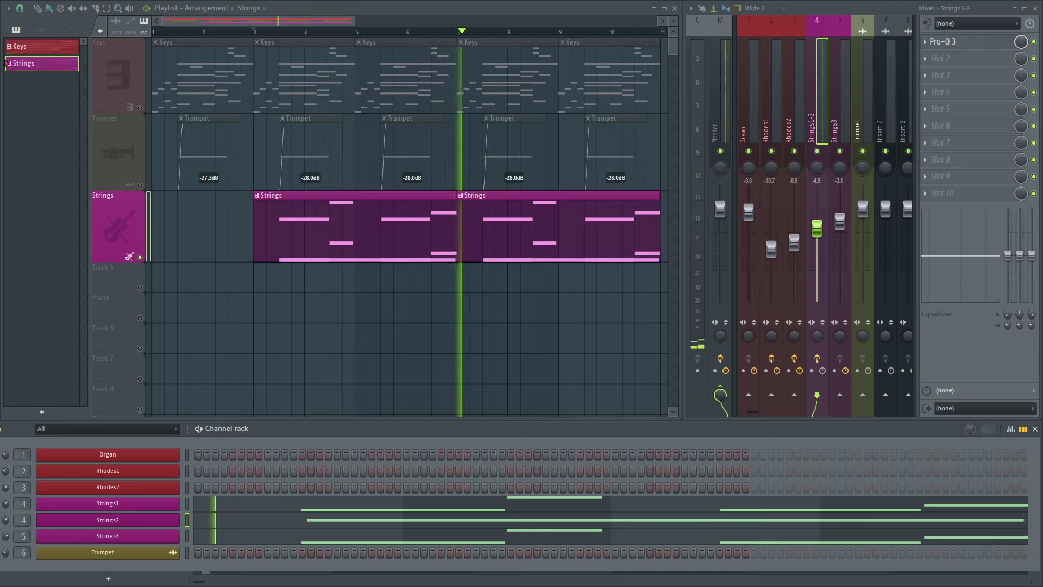
Step: Open the Strings3 notes and inspect the advanced view and tapes of its Mellotron V instrument
click(322, 542)
click(320, 543)
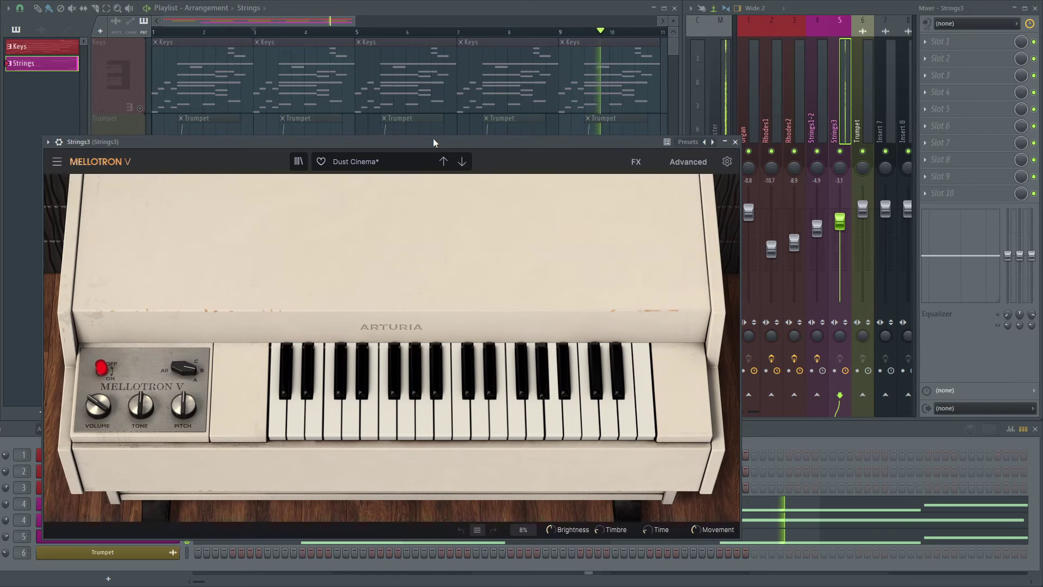
drag(433, 139, 433, 28)
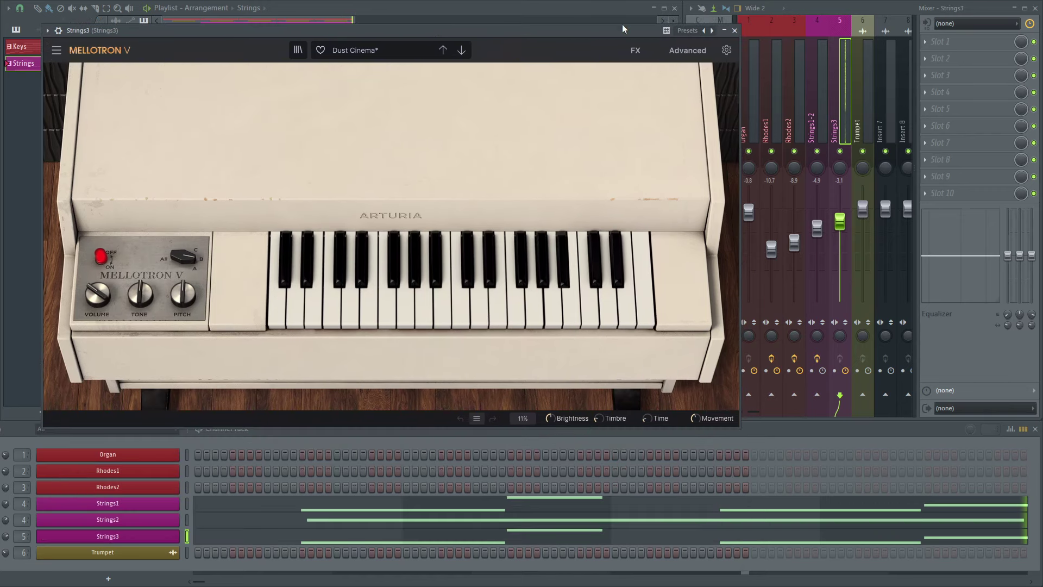
click(683, 50)
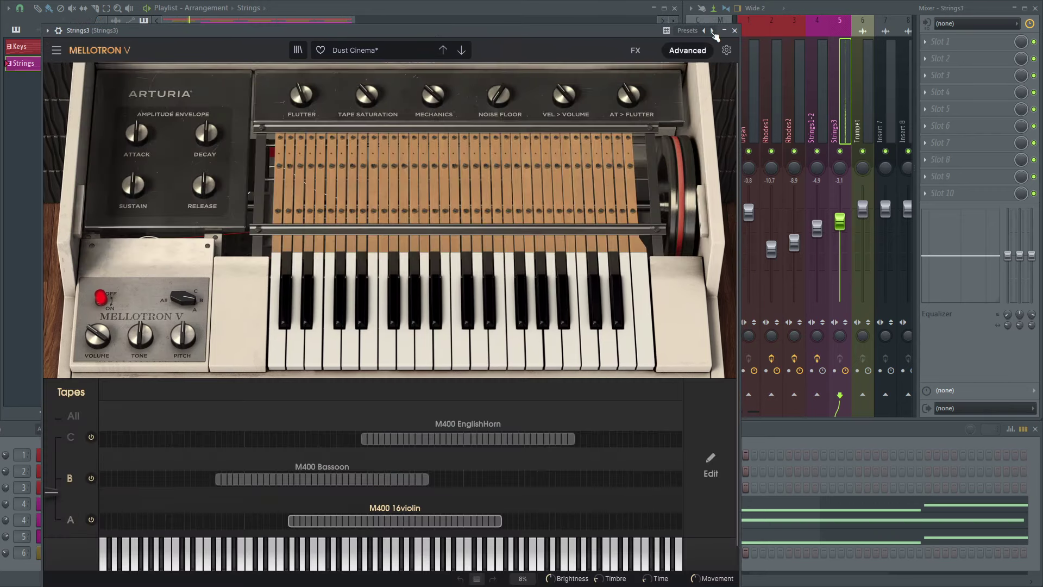
click(687, 50)
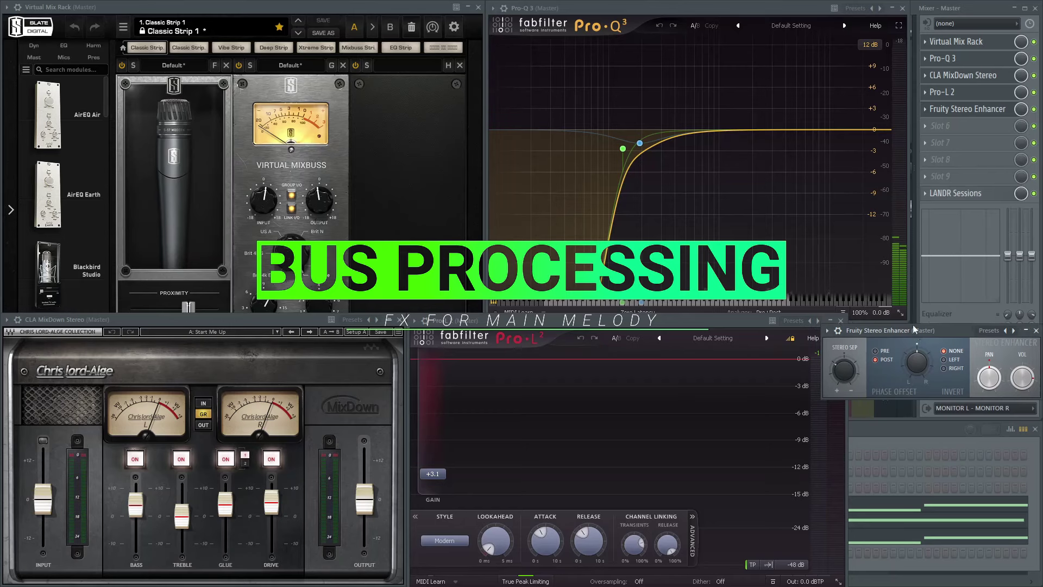
Step: Play the melody through the master bus effects, inspect them, and close all five plugin windows
drag(913, 325, 915, 359)
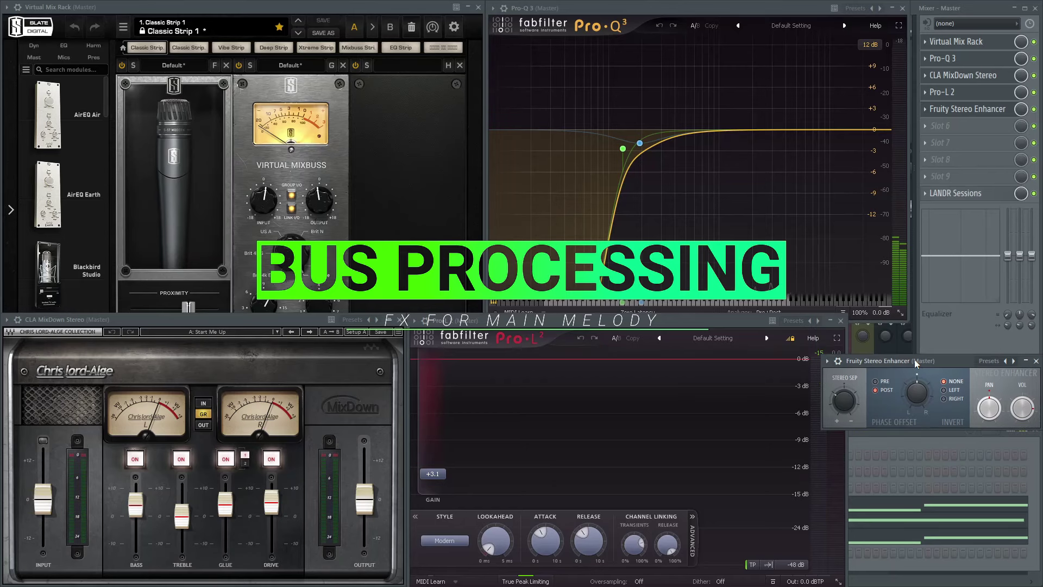
key(space)
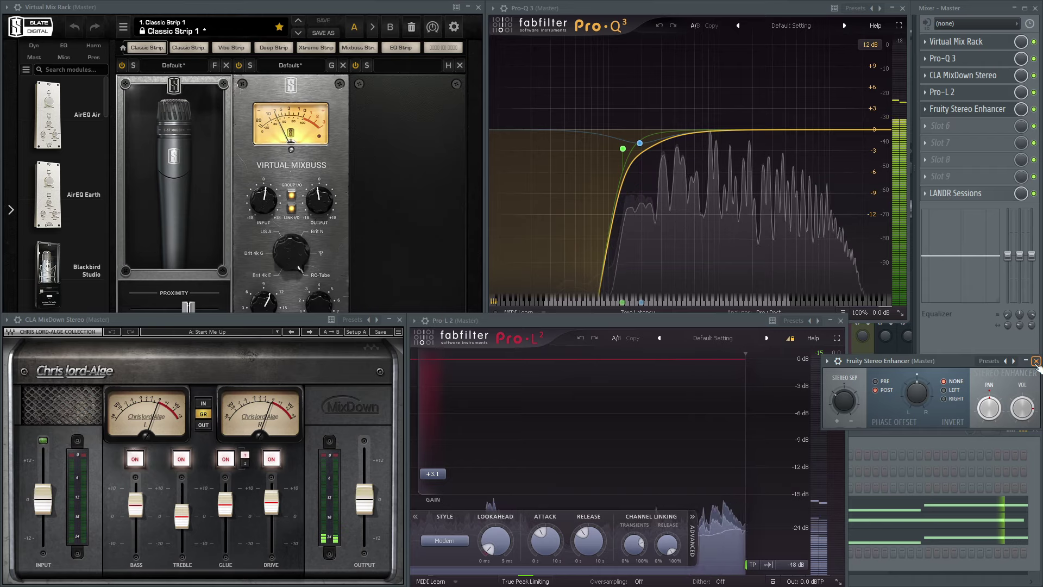
click(1037, 361)
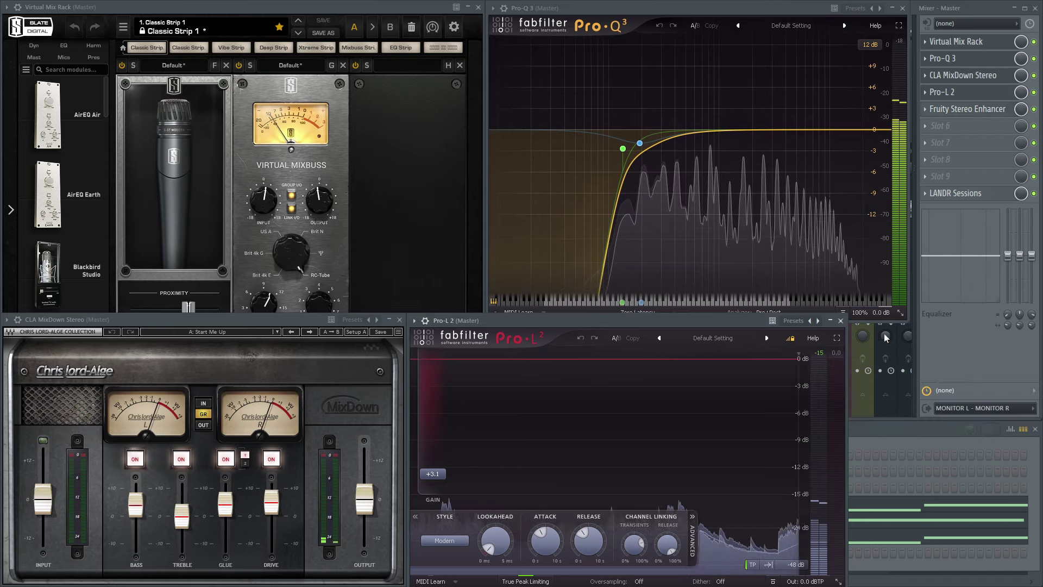
click(841, 321)
click(399, 320)
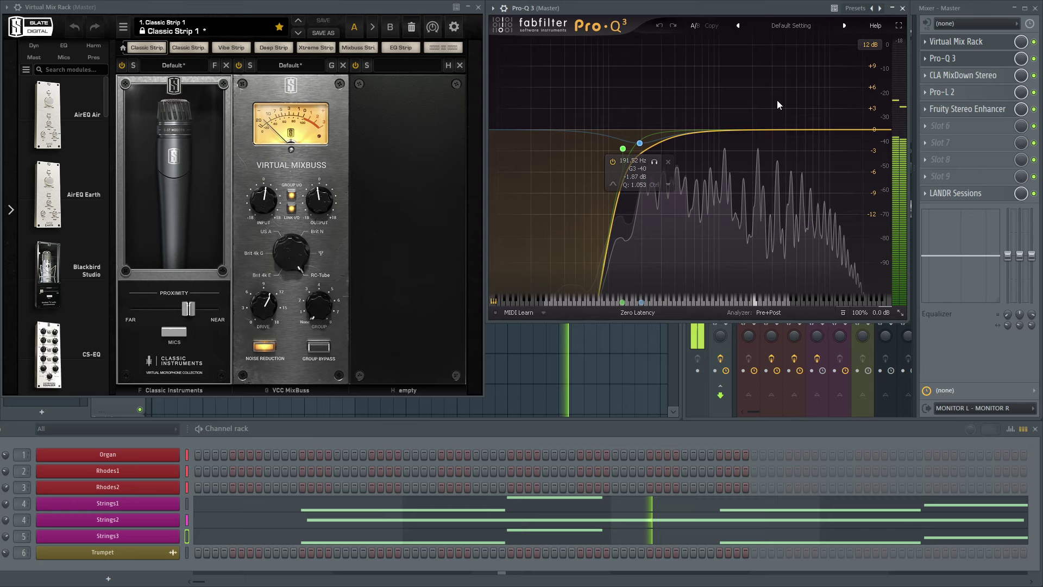
click(902, 7)
click(479, 7)
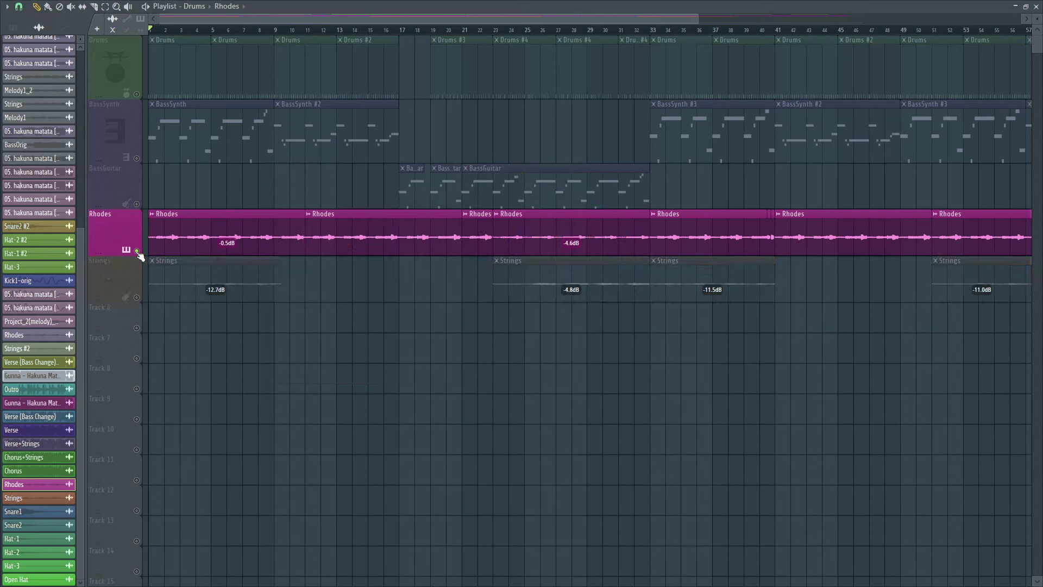
Step: Inspect the Rhodes audio clip settings and paste the 38% pitch value onto the Strings audio clip
double_click(212, 230)
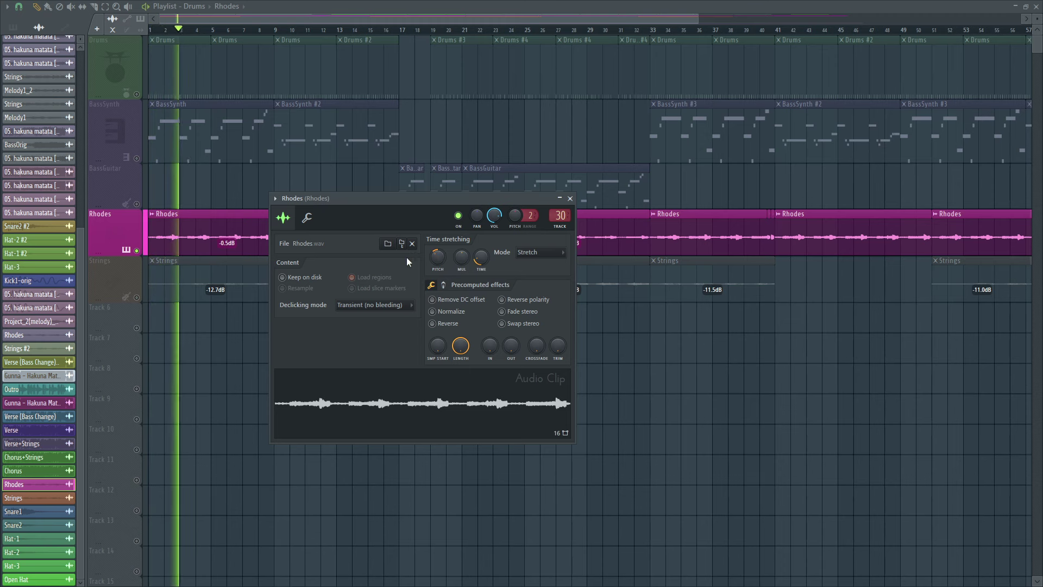
key(Escape)
double_click(175, 271)
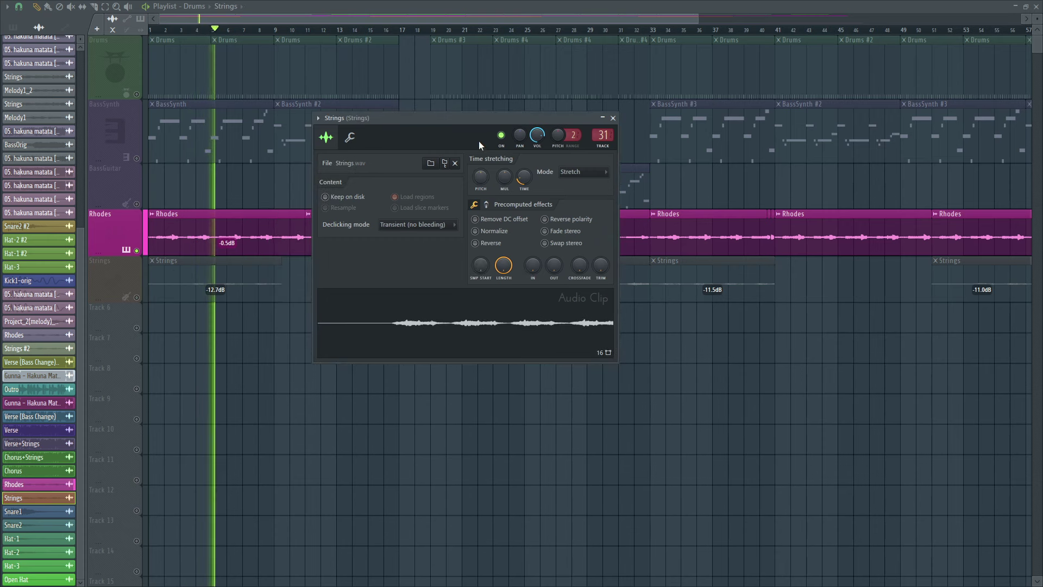
drag(478, 119, 436, 146)
right_click(439, 207)
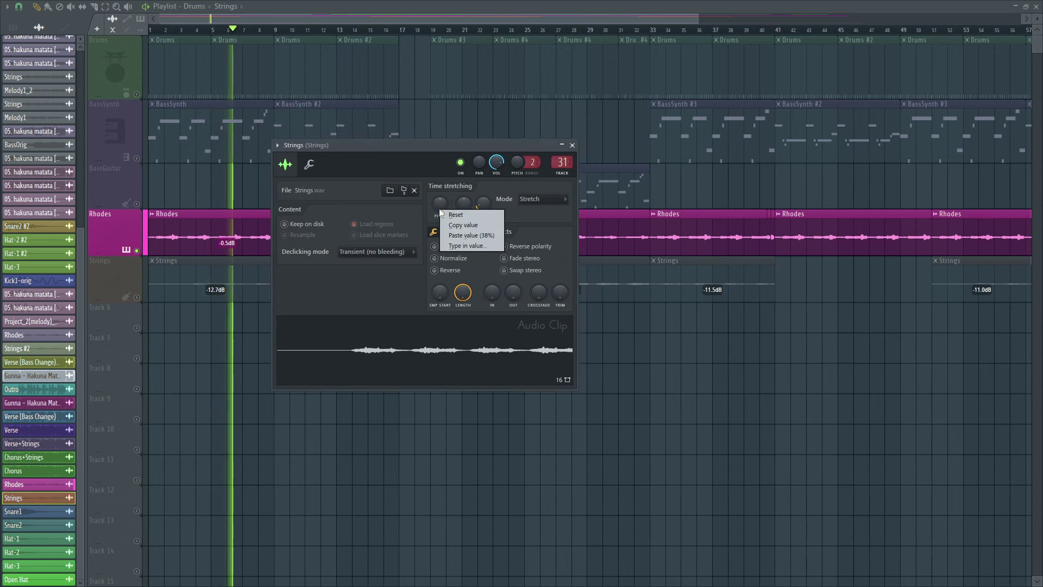
click(449, 237)
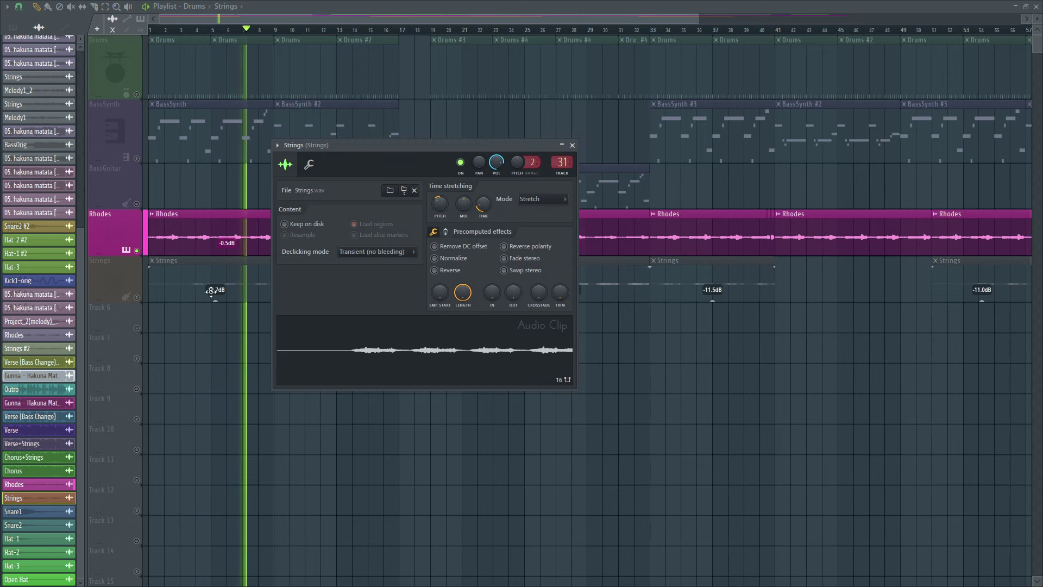
Step: Unmute the Strings track, inspect the Pro-Q 3 curve on the Melody mixer track, and close the plugin and mixer
click(137, 297)
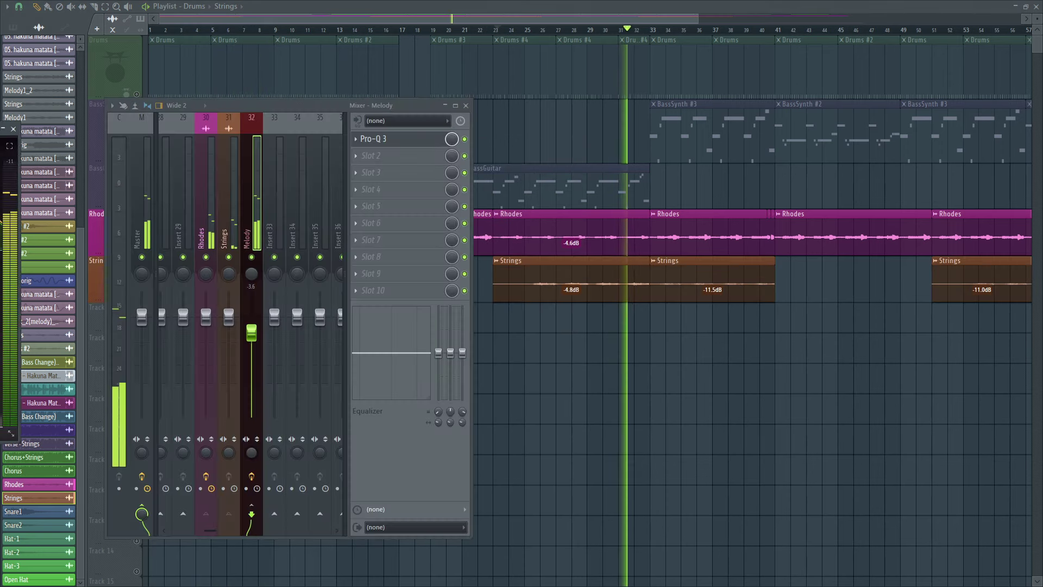
drag(0, 129, 240, 167)
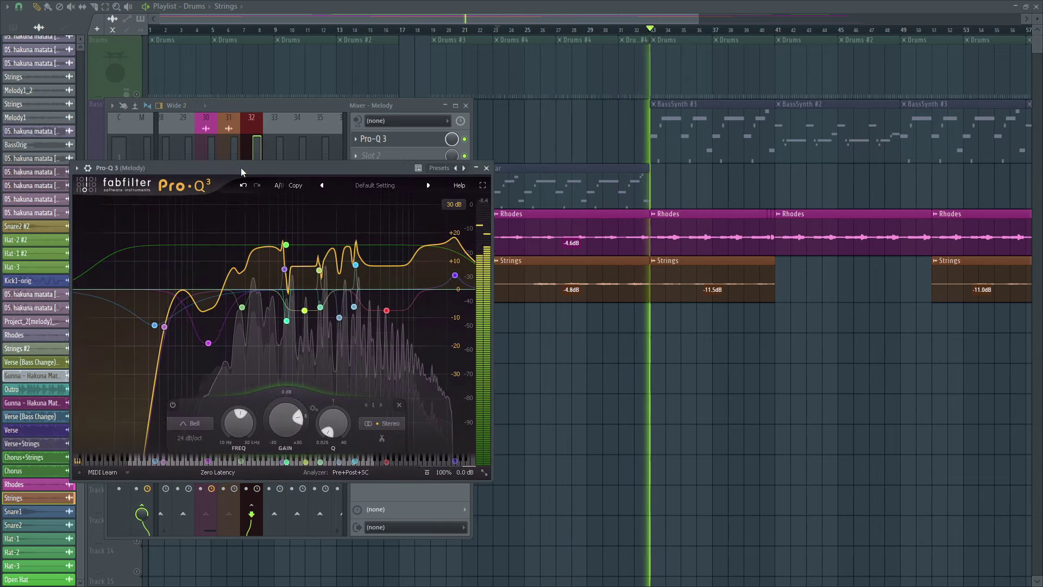
click(486, 167)
click(466, 105)
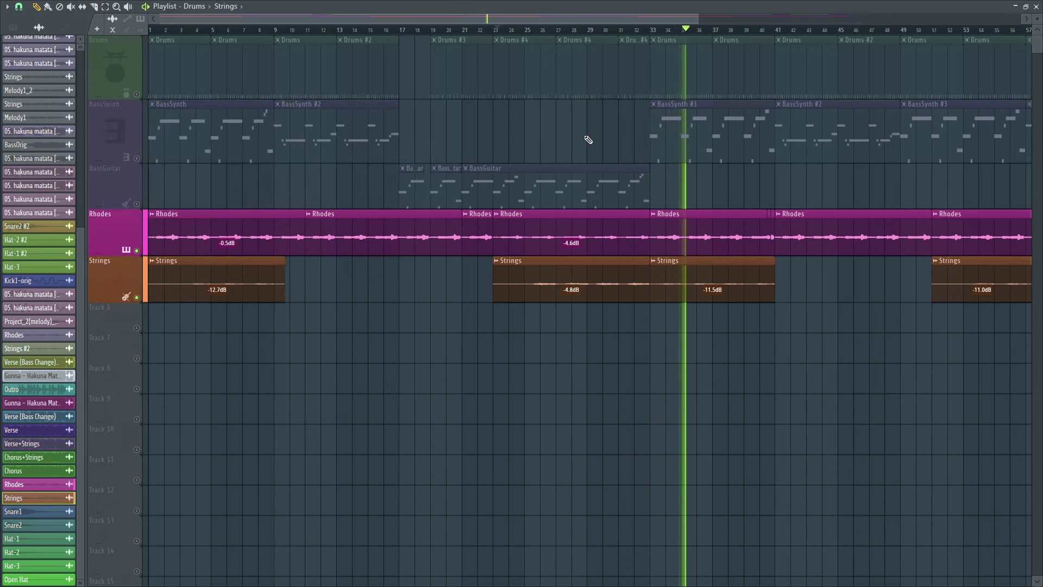
Step: Inspect the bx_masterdesk Pro settings on the Master track while the full arrangement plays, and close the plugin and mixer
scroll(536, 31, down, 4)
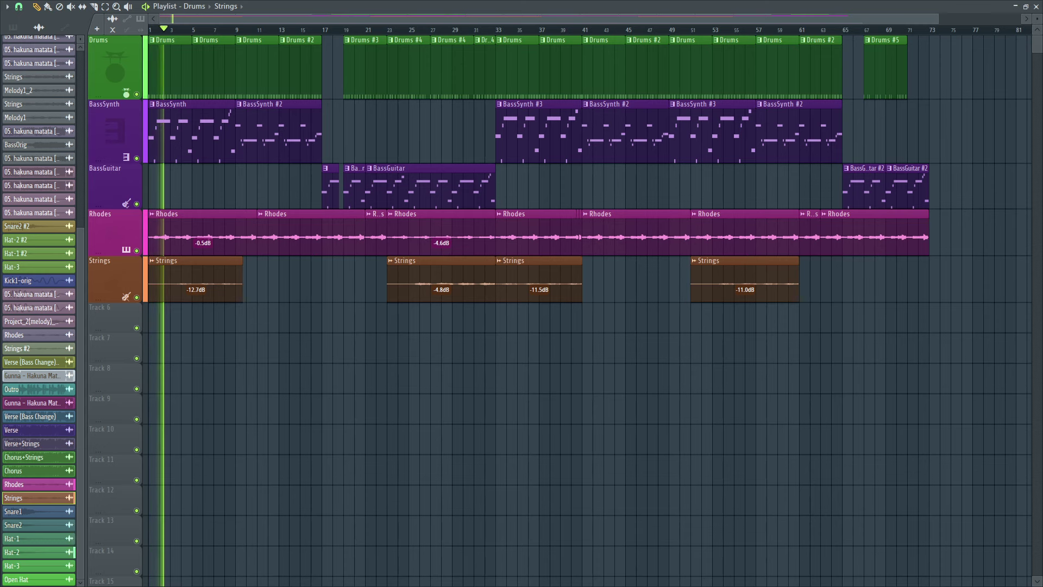
key(F9)
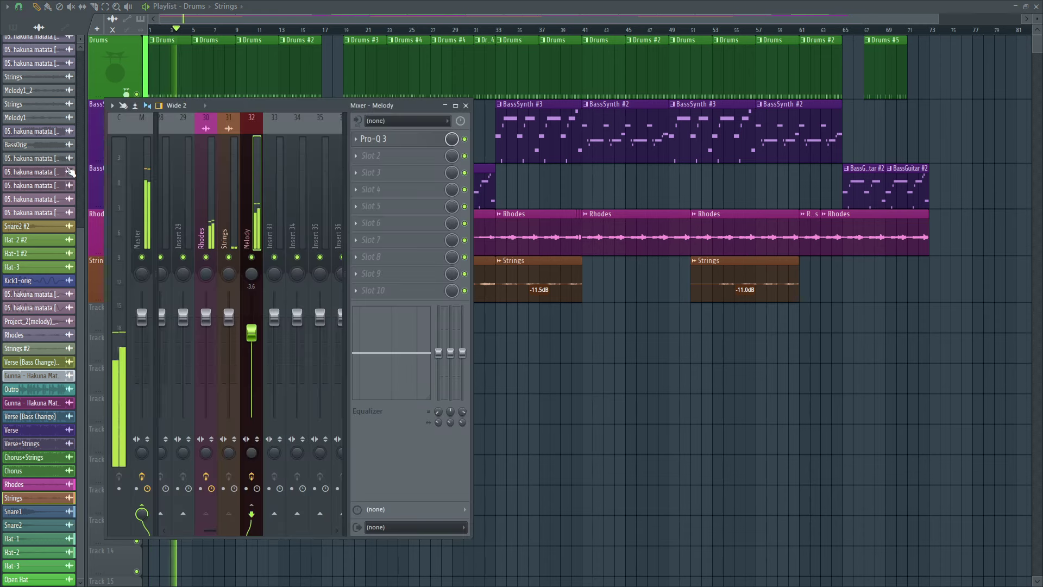
click(145, 204)
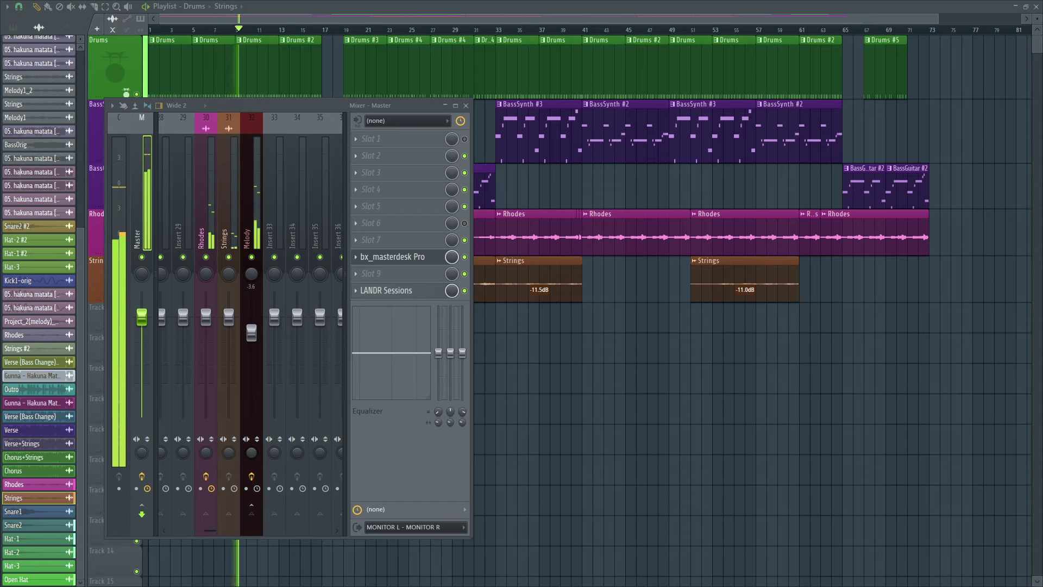
drag(0, 109, 379, 113)
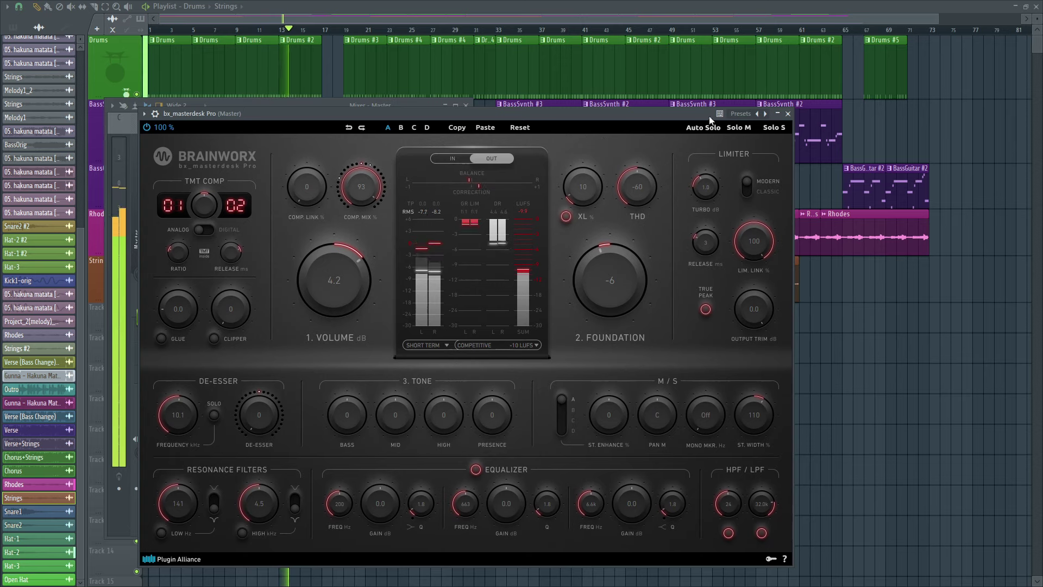
click(788, 114)
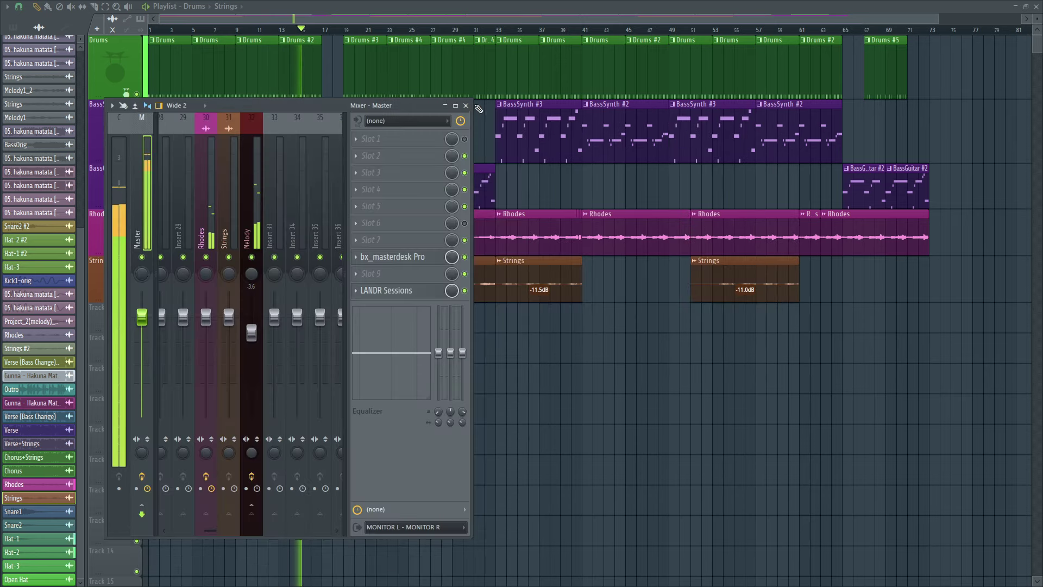
click(467, 107)
Step: Move the vocals track from Track 17 up to Track 7 and unmute the short second vocals clip at its end
scroll(125, 500, down, 3)
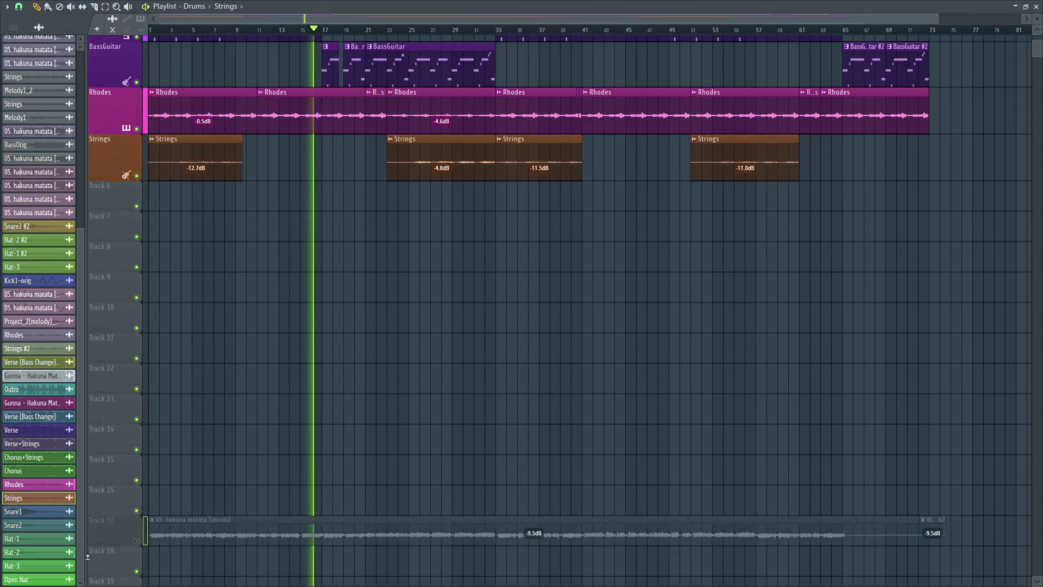
drag(125, 504, 147, 222)
scroll(205, 168, up, 3)
scroll(288, 30, down, 3)
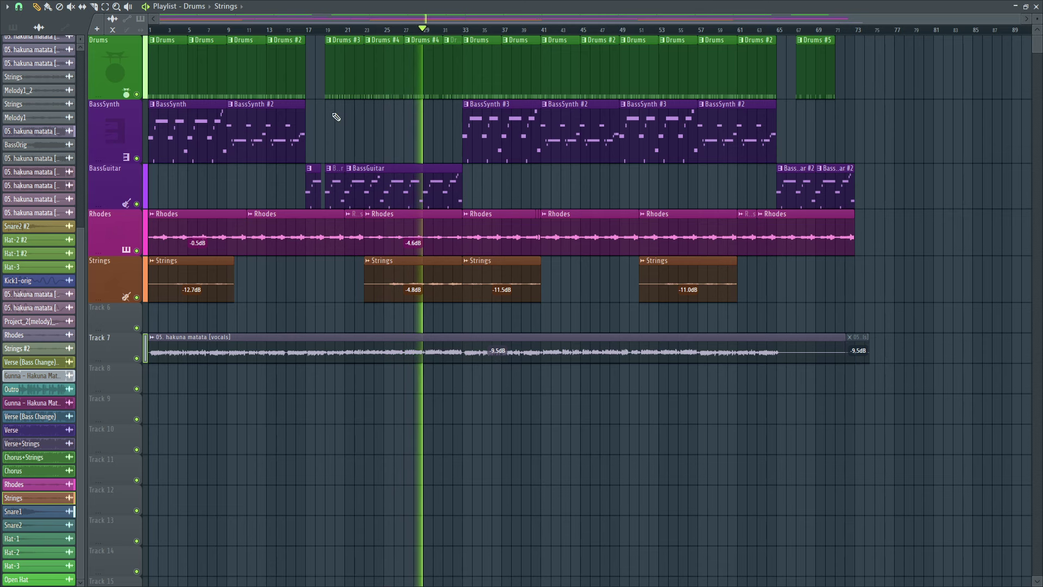
key(t)
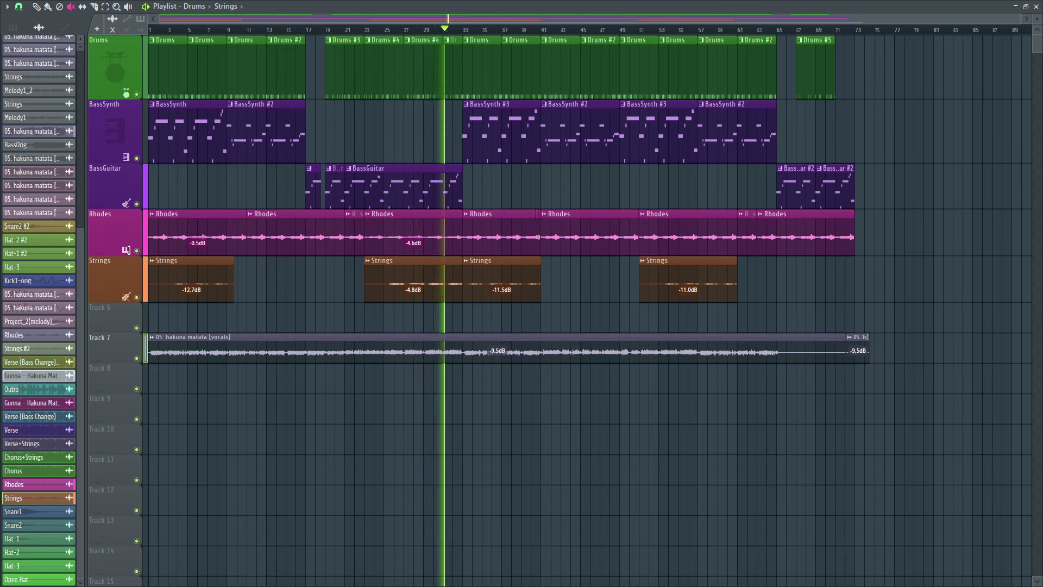
click(37, 7)
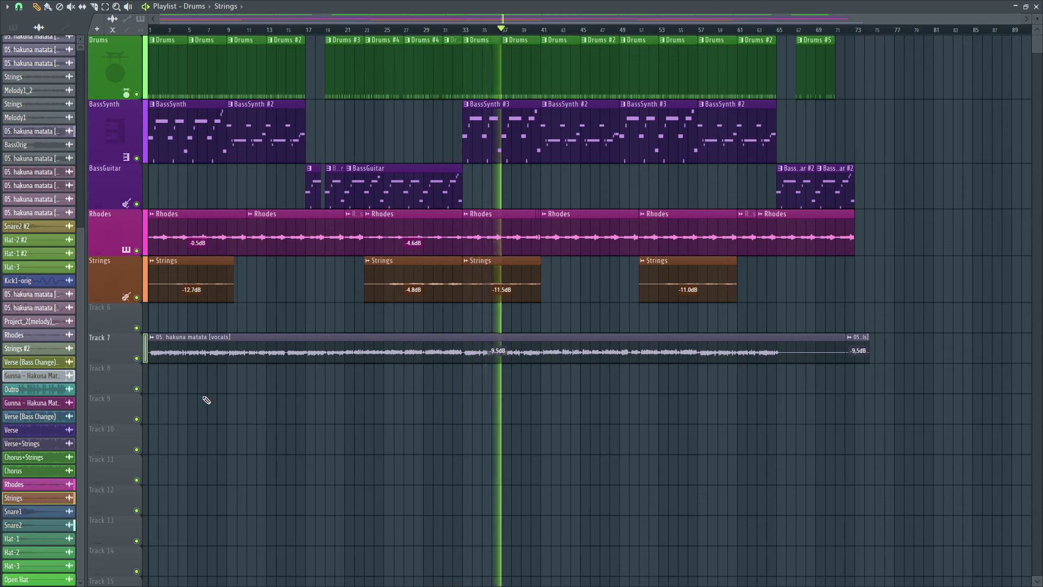
Step: Mute and unmute the vocals on Track 7 to compare the beat with and without them
click(137, 358)
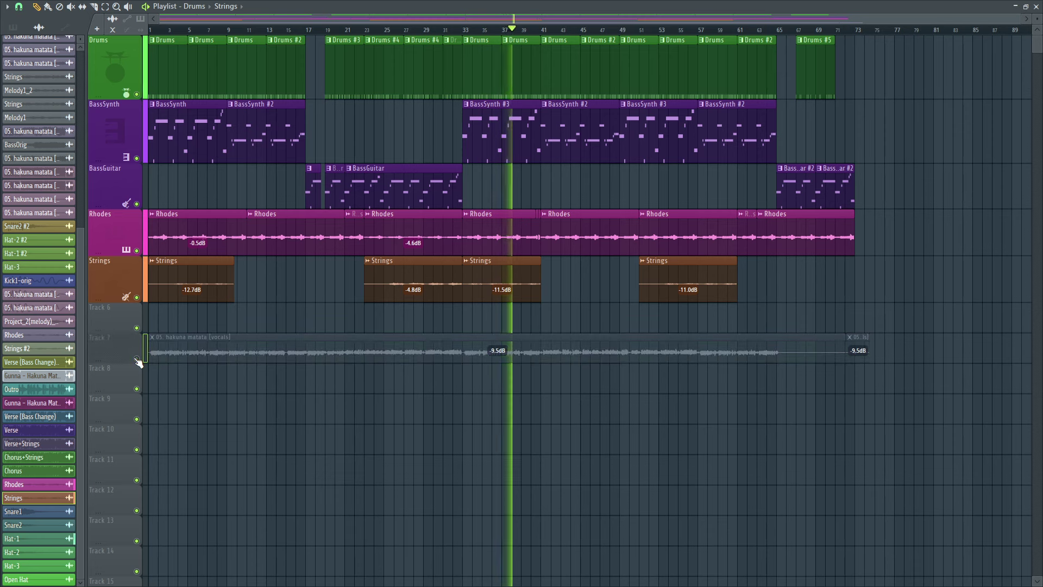
click(136, 359)
click(136, 358)
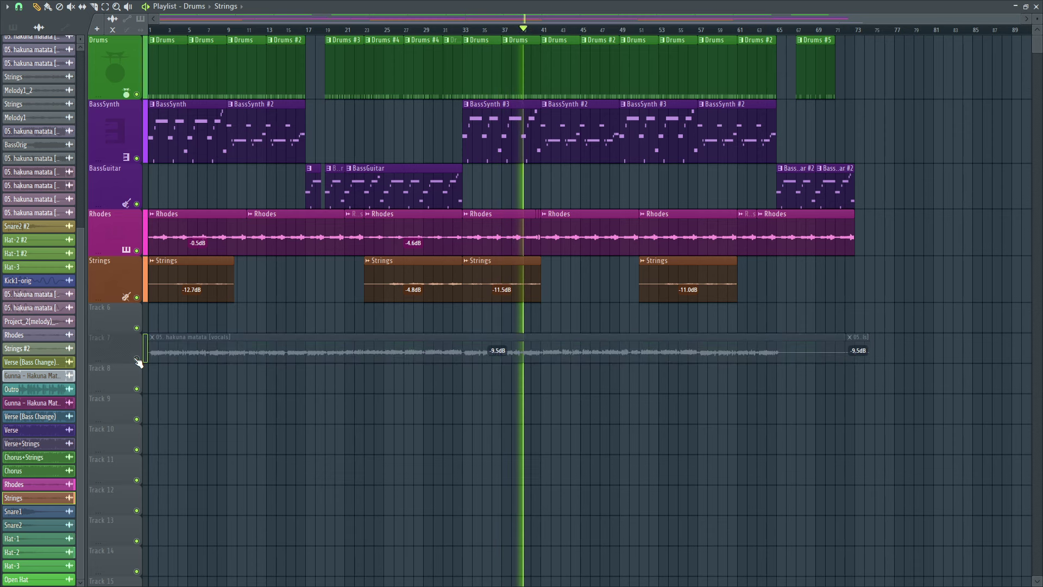
click(136, 359)
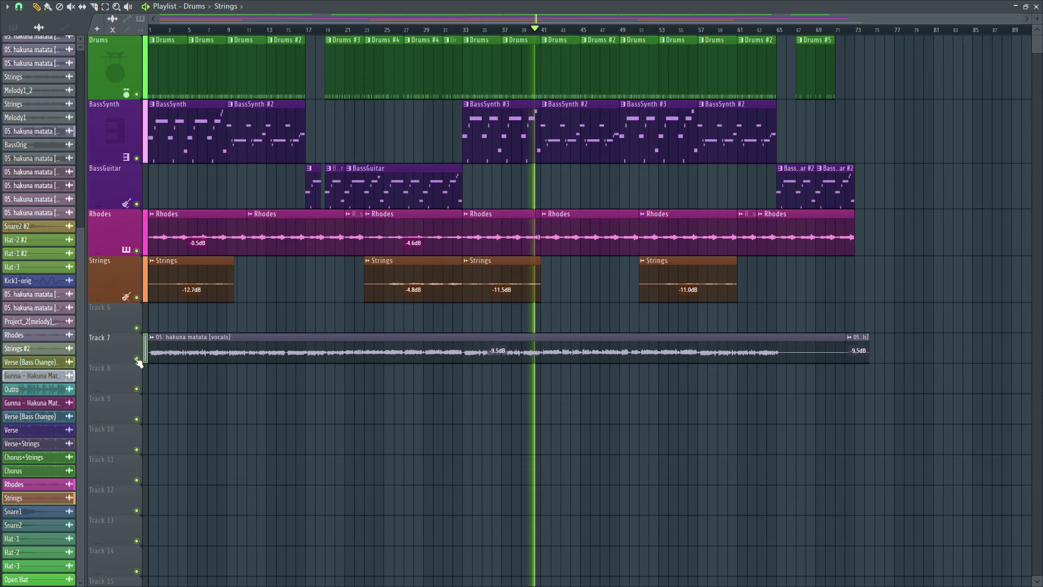